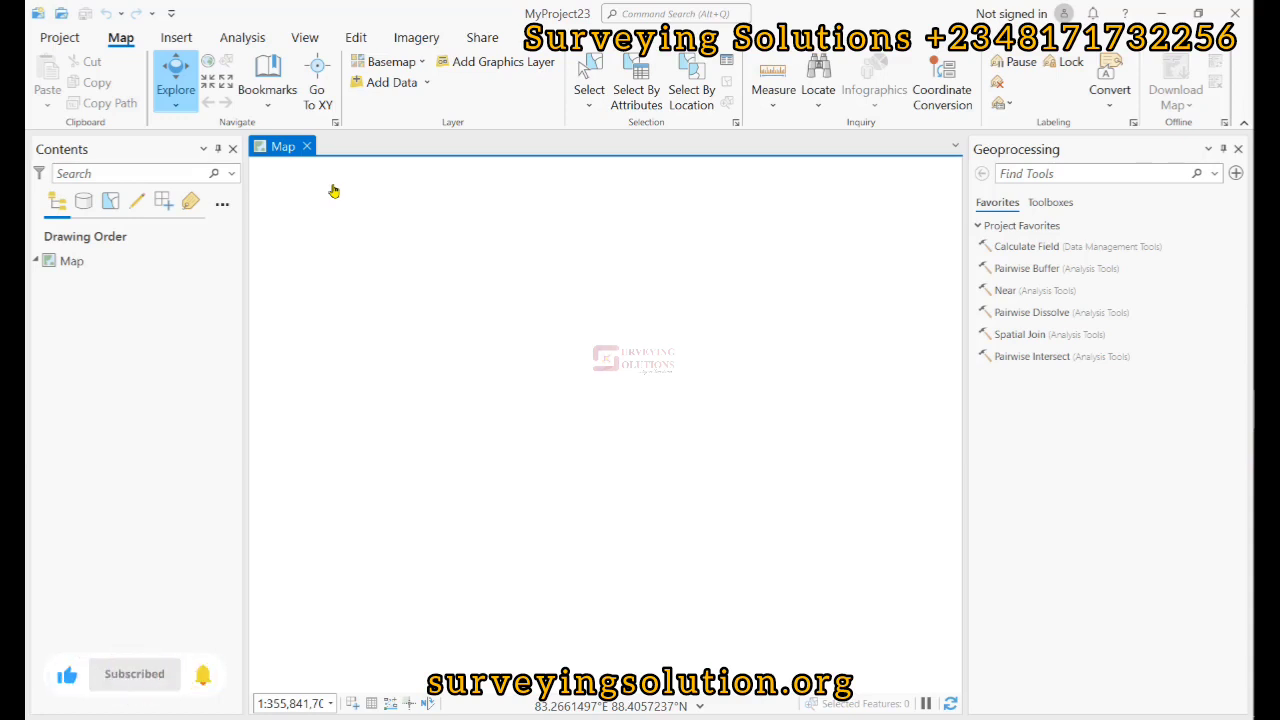
Step: Start XY Table To Point from XY Point Data, using Sheet1$ of Data.xlsx as the input table
click(426, 84)
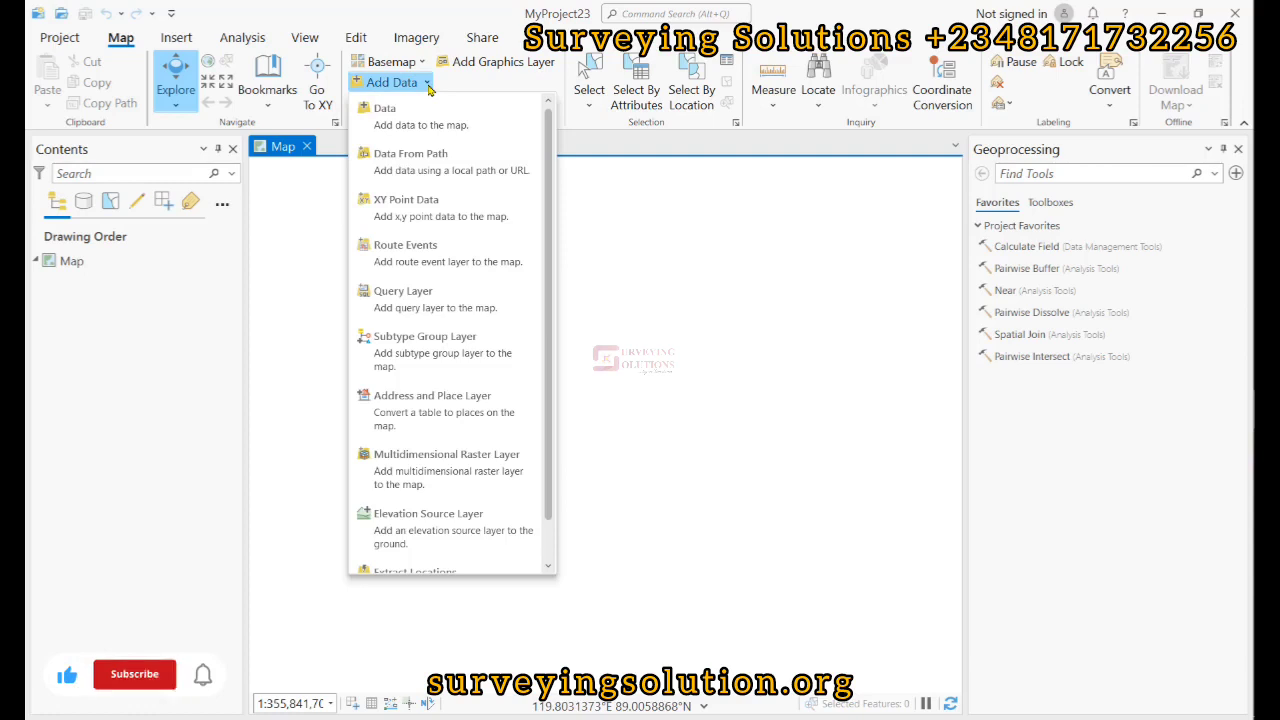
click(431, 220)
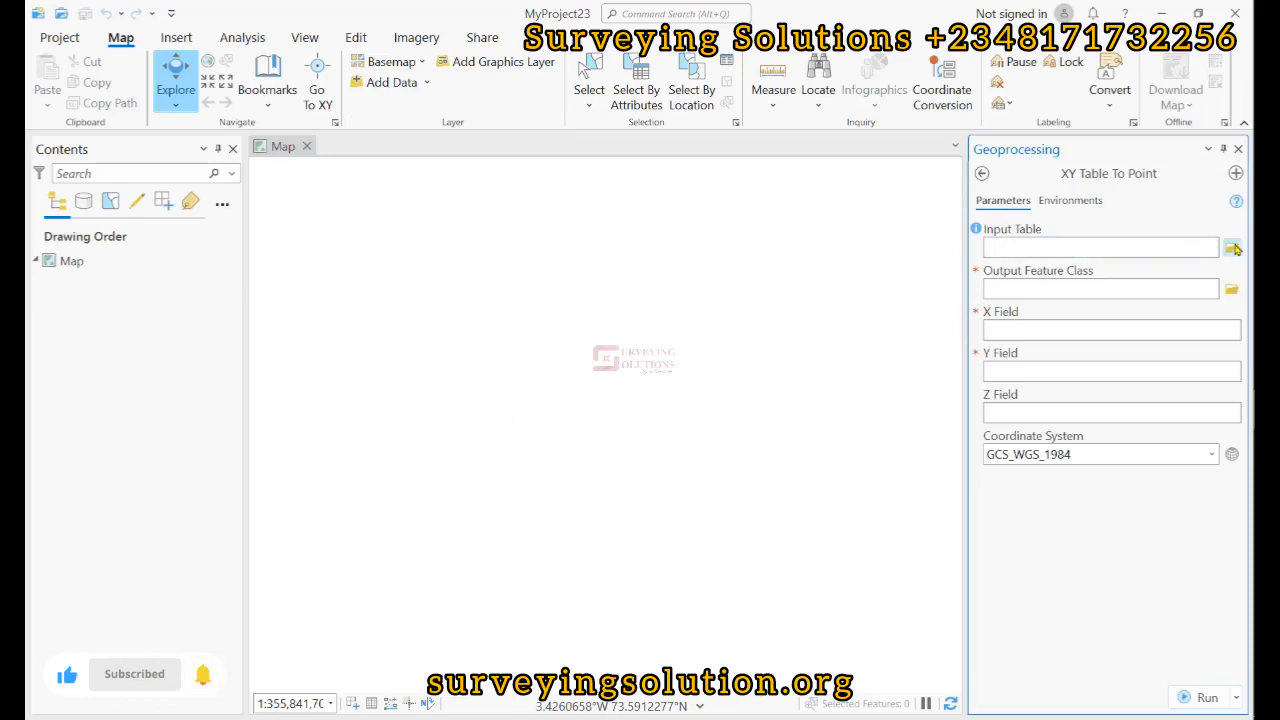
click(1233, 250)
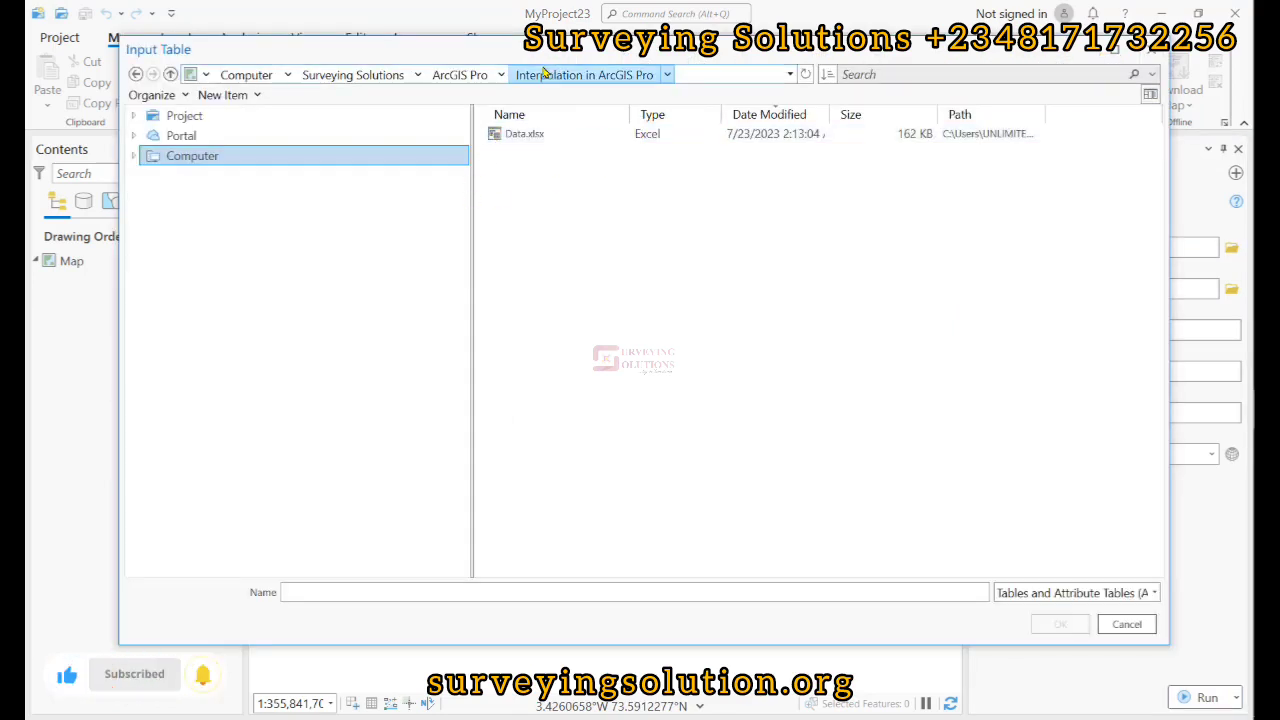
click(560, 138)
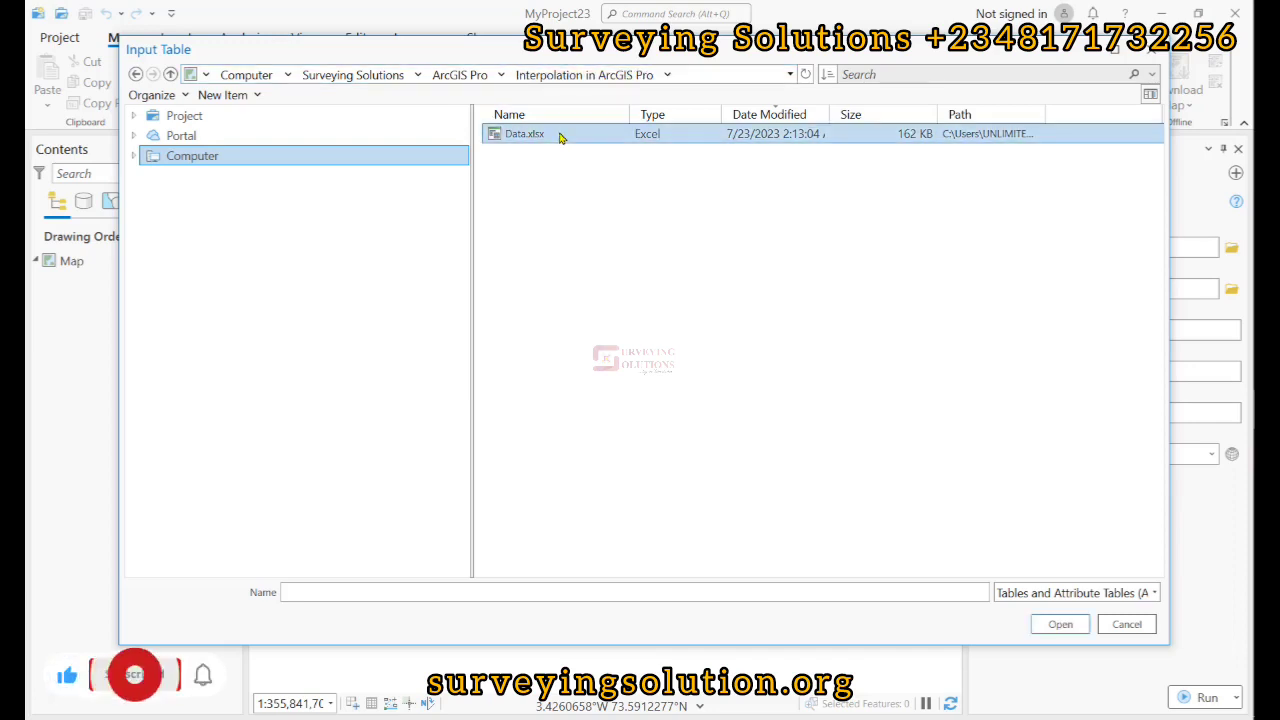
click(1062, 625)
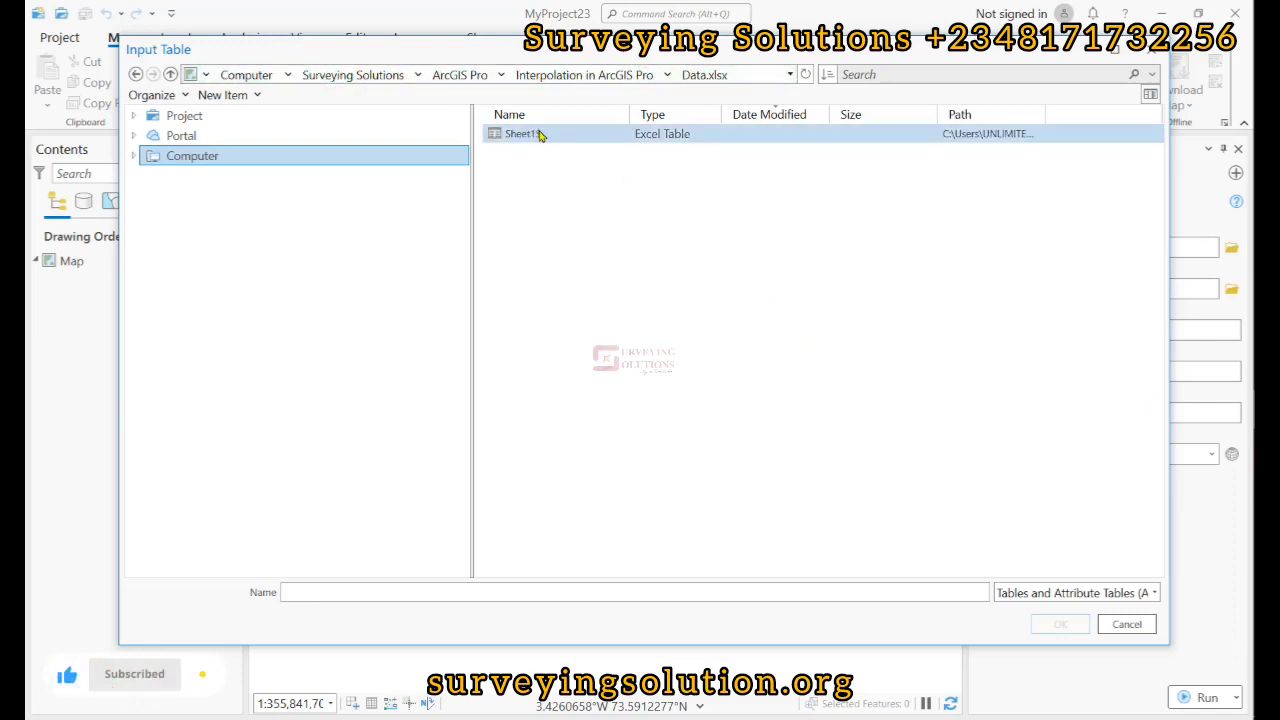
click(540, 136)
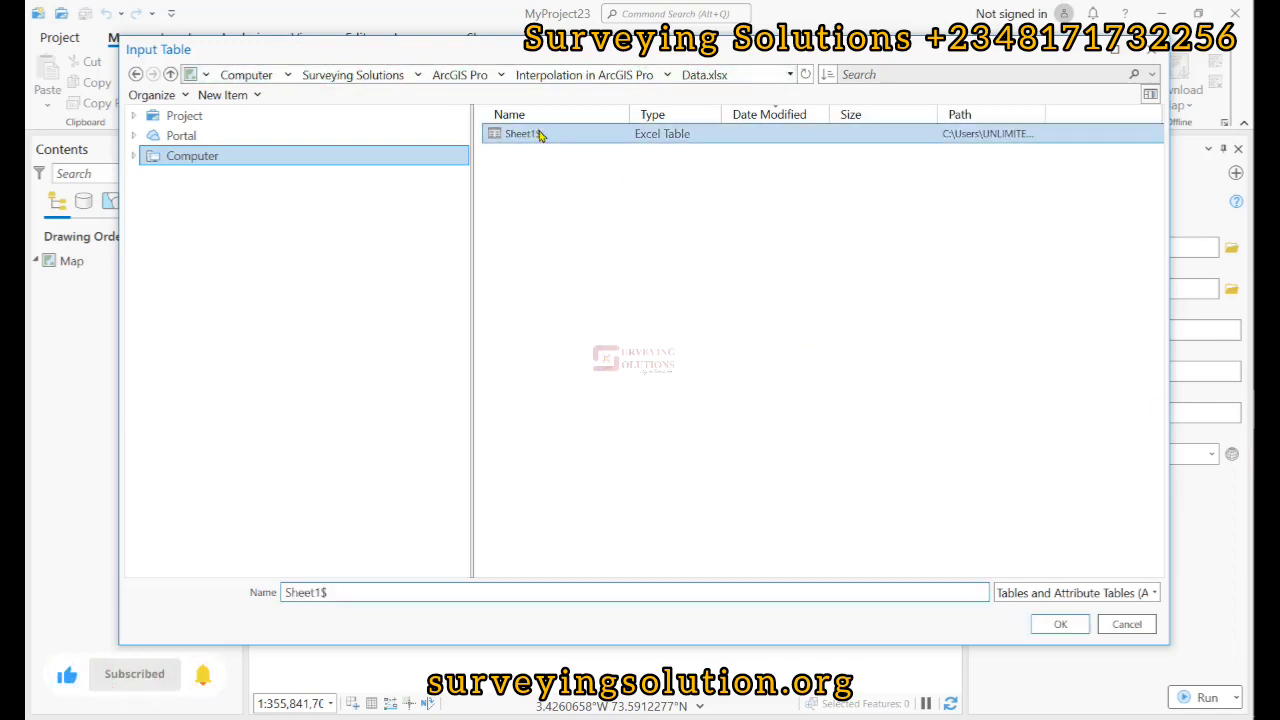
click(1058, 624)
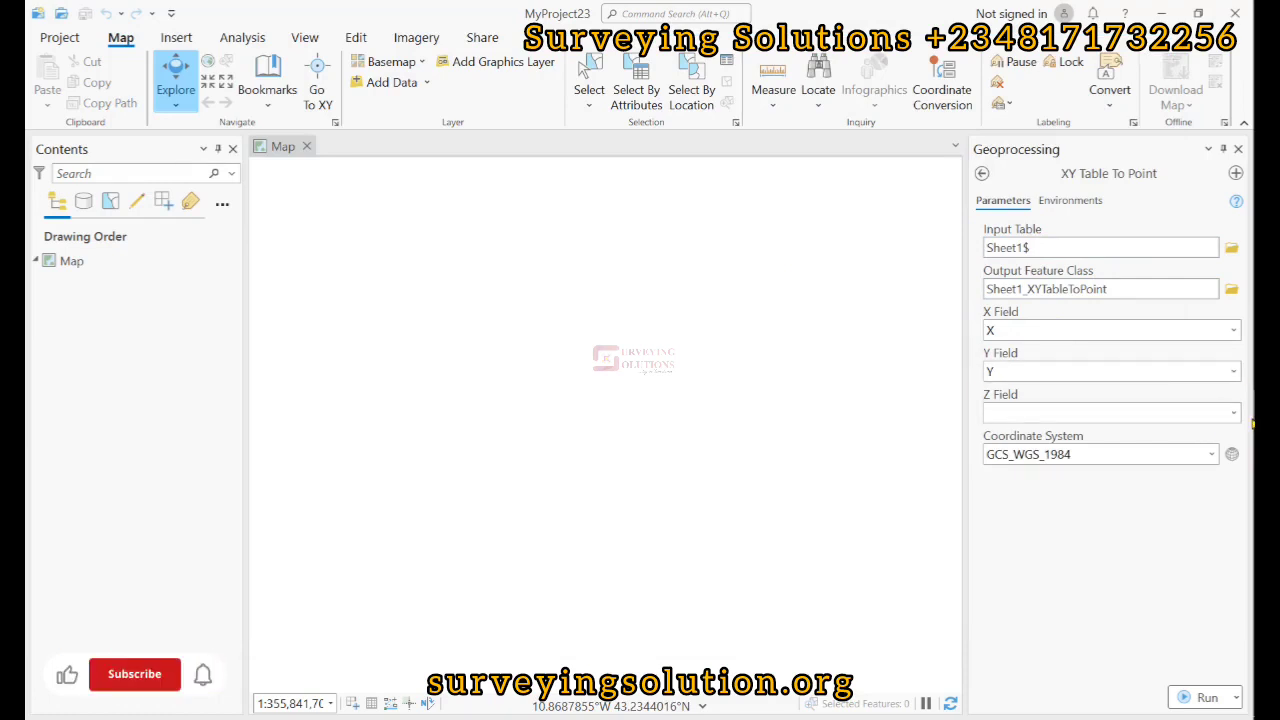
Step: Set the Z field to Z and browse to the Projected UTM coordinate systems
click(1233, 412)
click(995, 480)
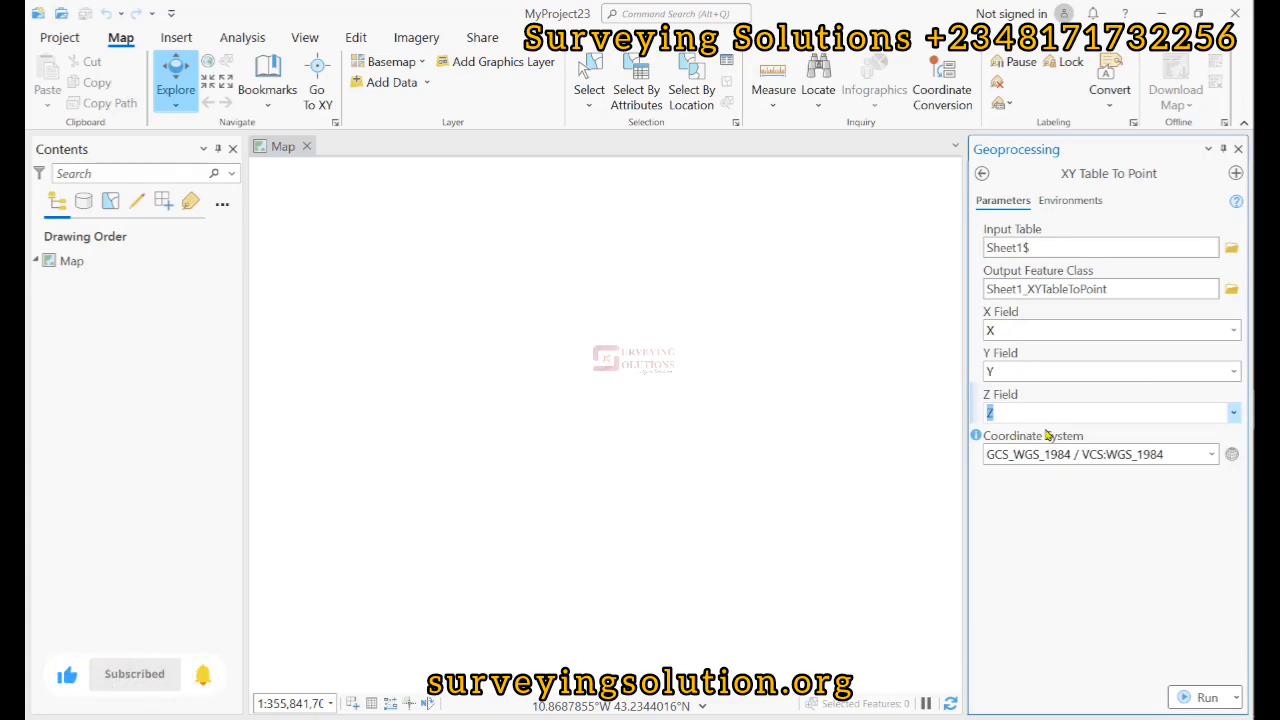
click(1232, 454)
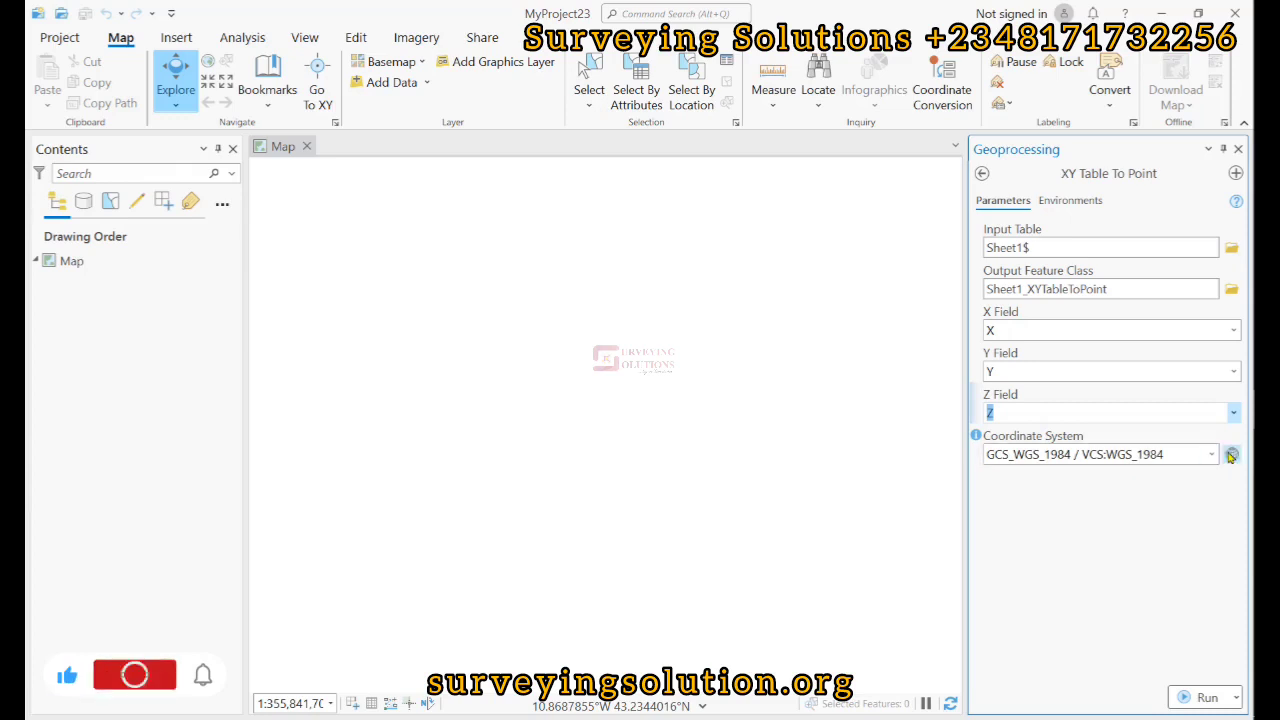
scroll(460, 390, up, 10)
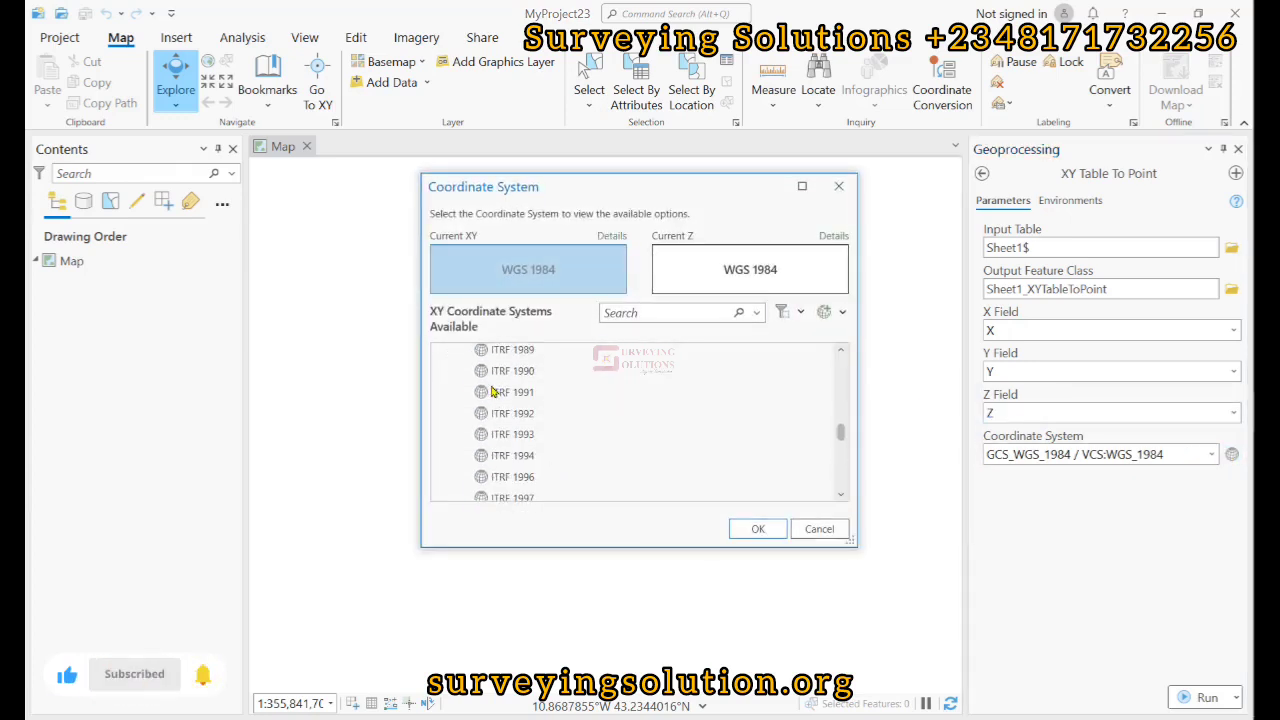
scroll(458, 410, down, 3)
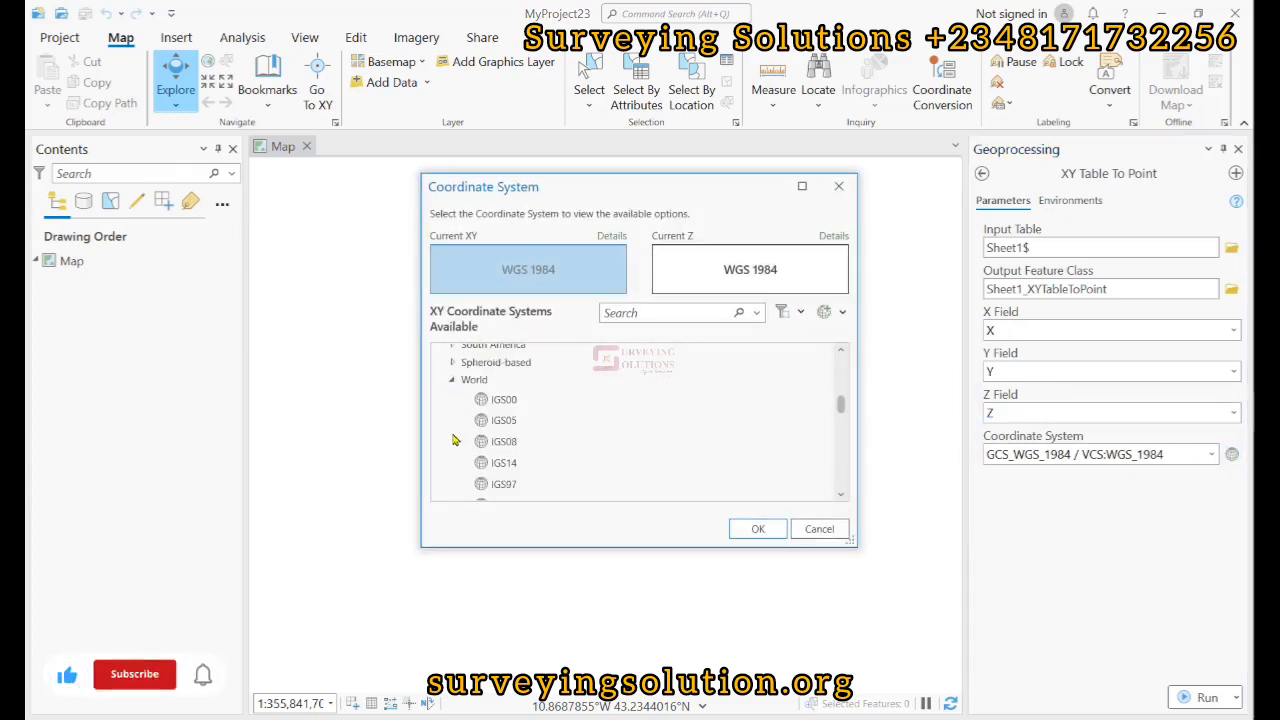
click(453, 382)
scroll(450, 395, up, 5)
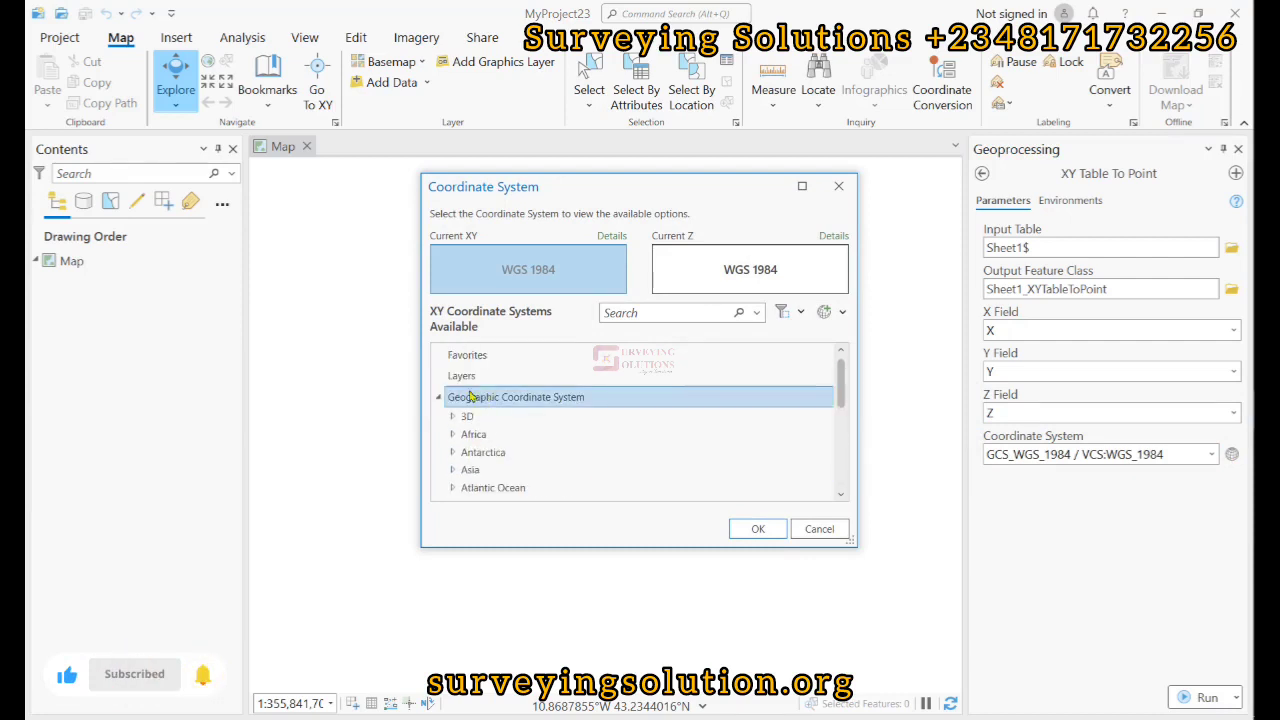
click(438, 398)
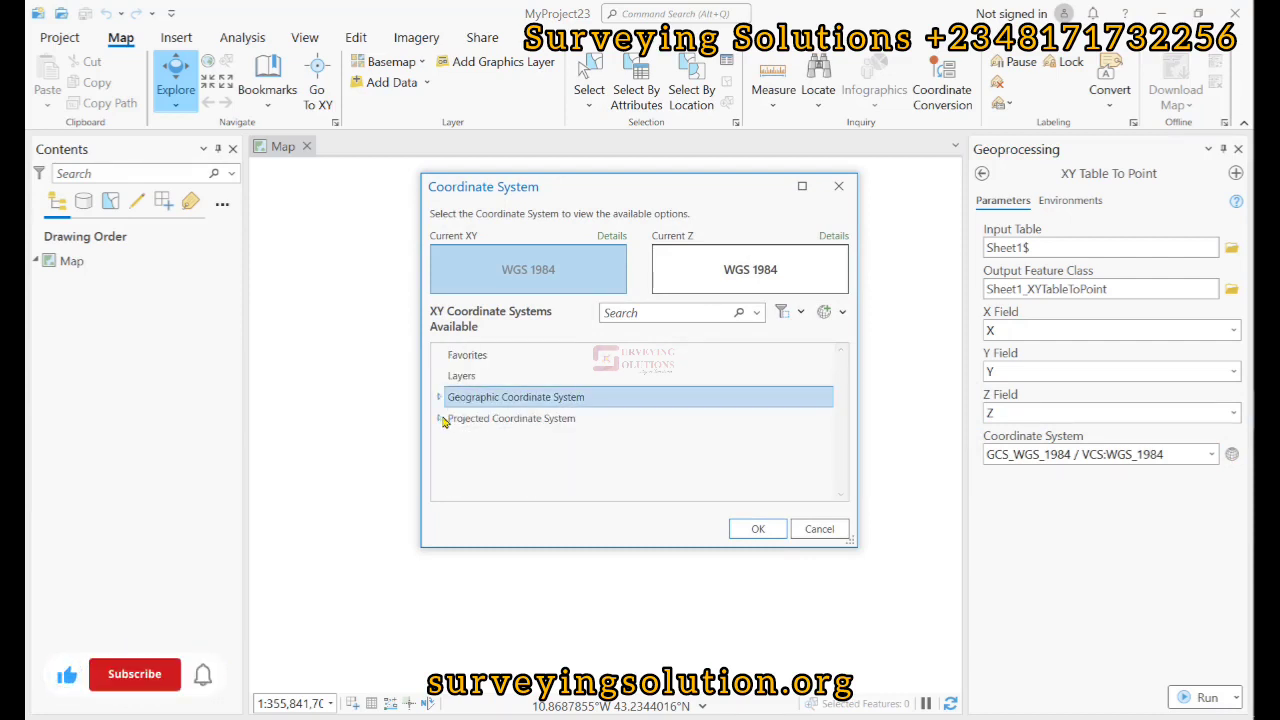
click(441, 419)
scroll(468, 425, down, 3)
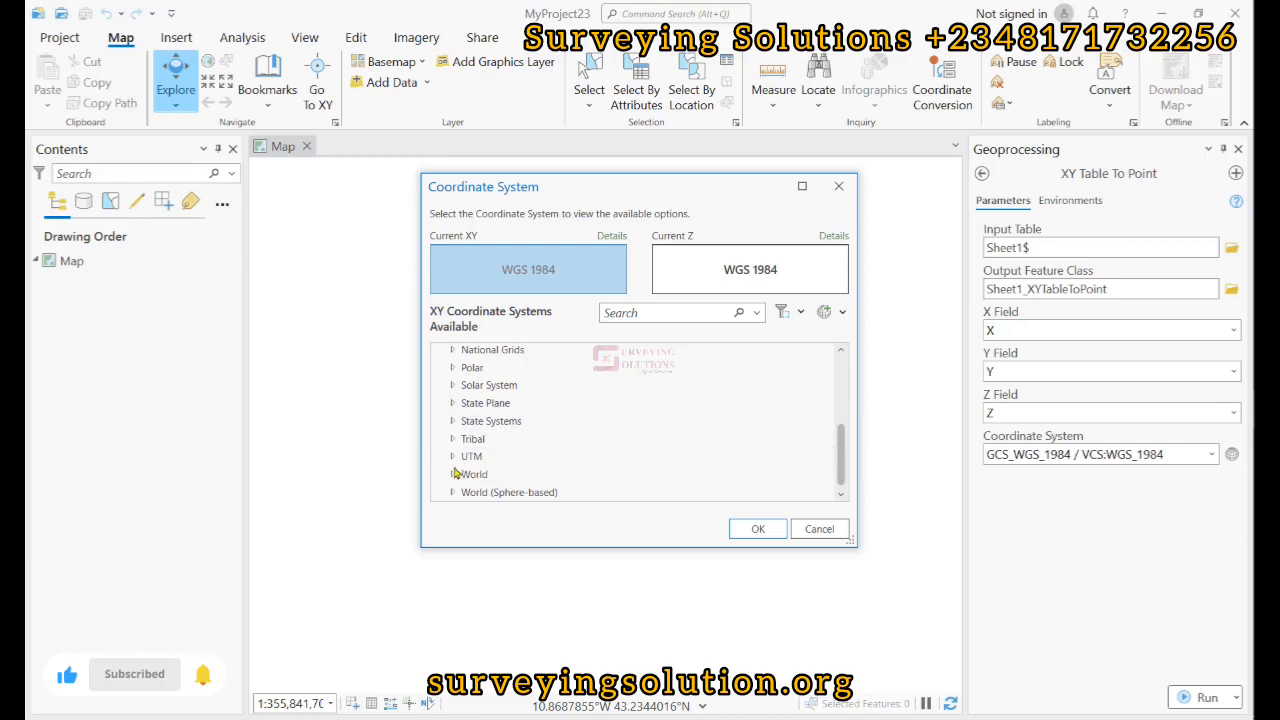
Step: Choose WGS 1984 UTM Zone 32N (Northern Hemisphere) as the output coordinate system
click(453, 459)
scroll(490, 440, down, 4)
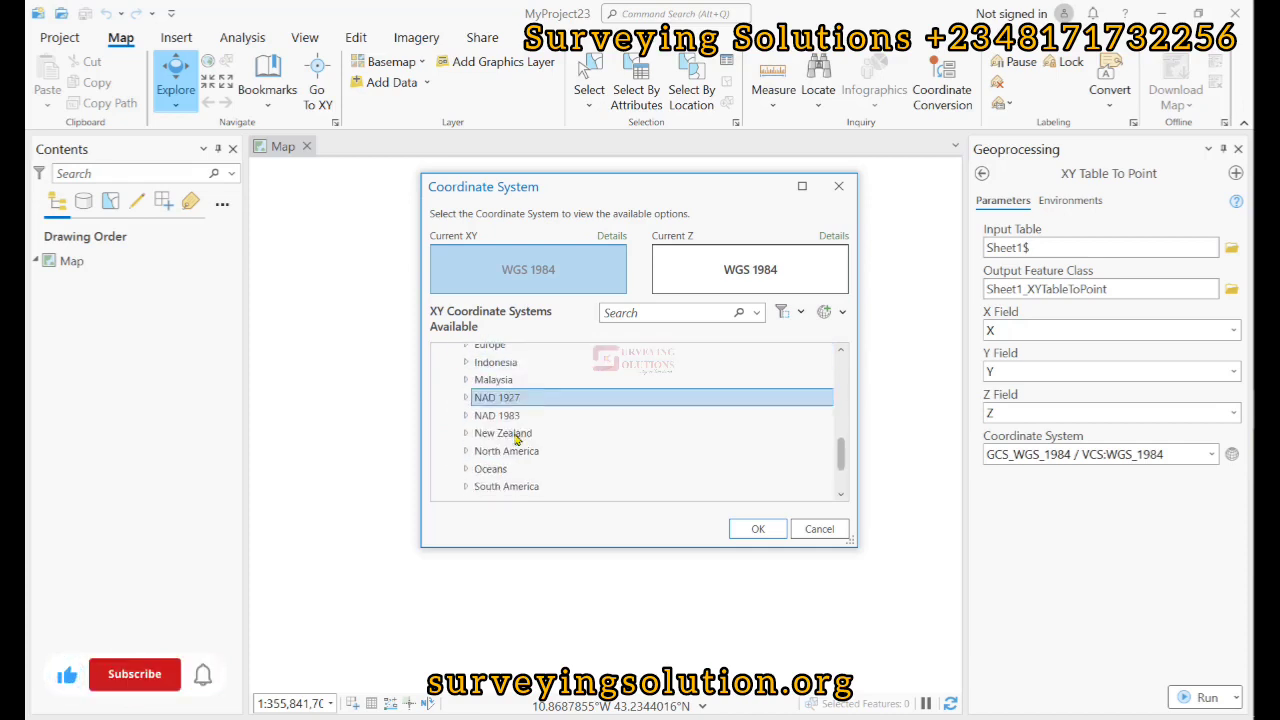
click(467, 459)
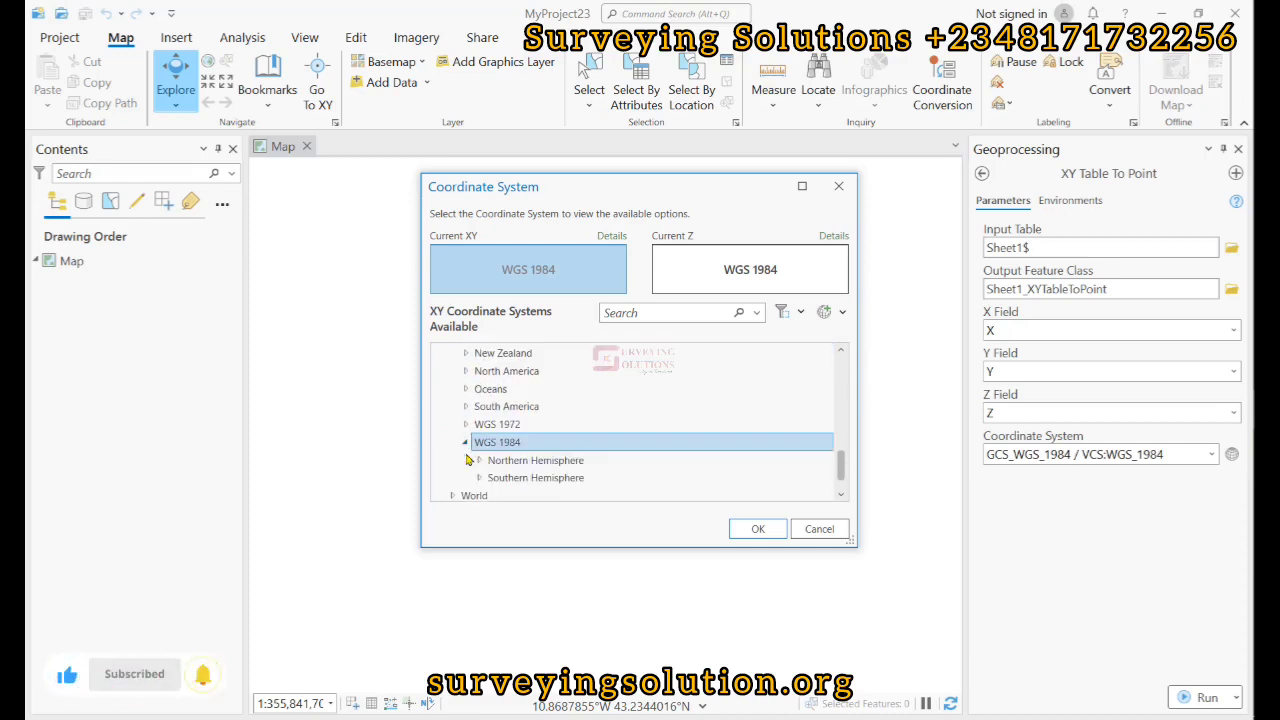
click(506, 461)
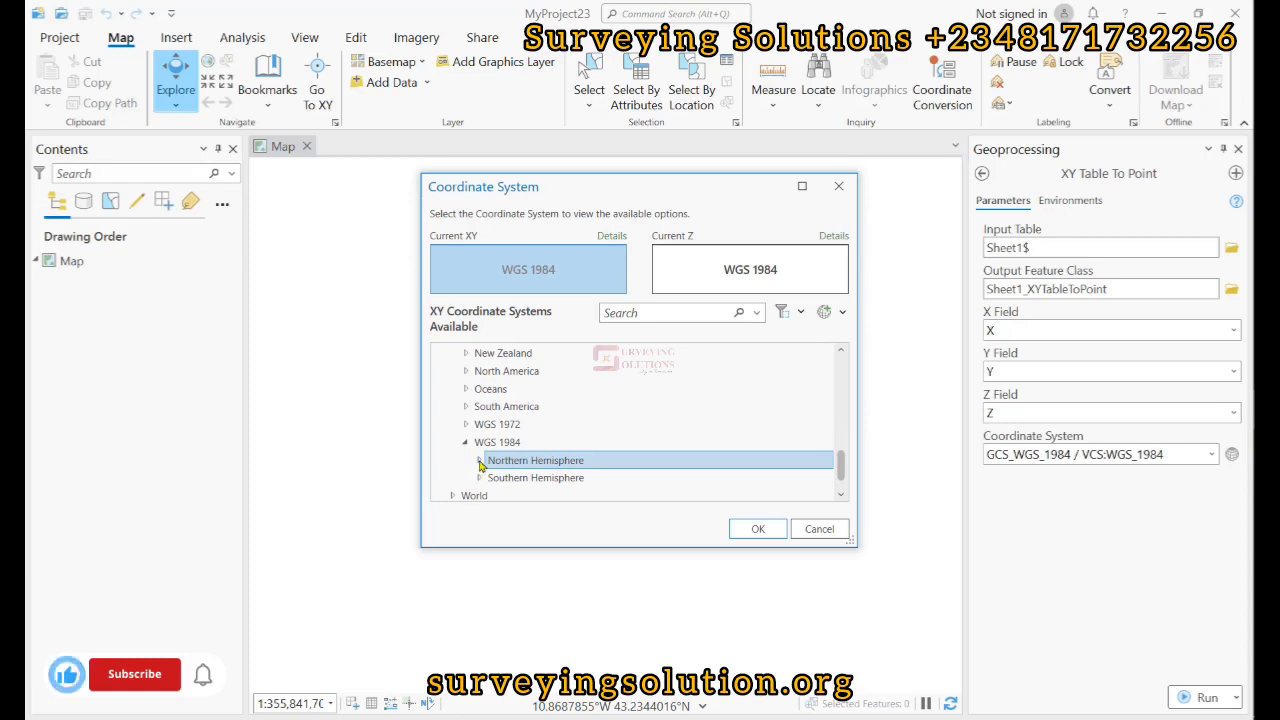
click(479, 460)
scroll(540, 437, down, 10)
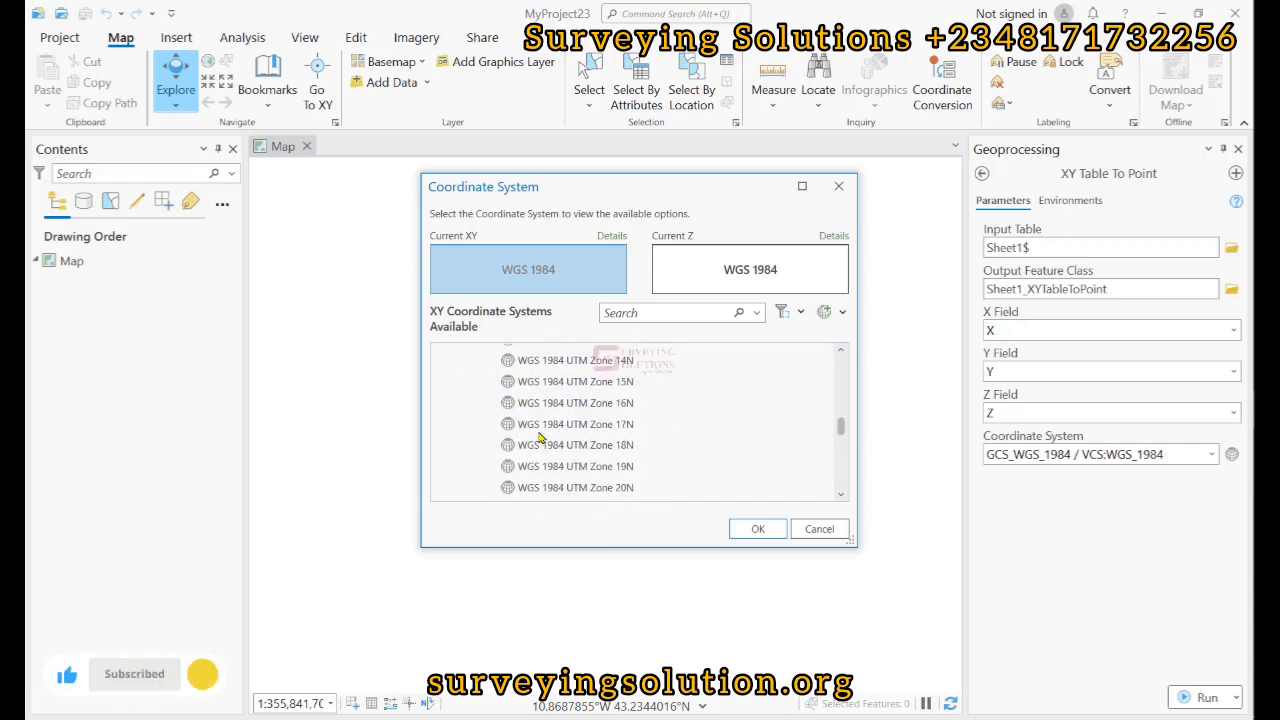
scroll(540, 437, down, 3)
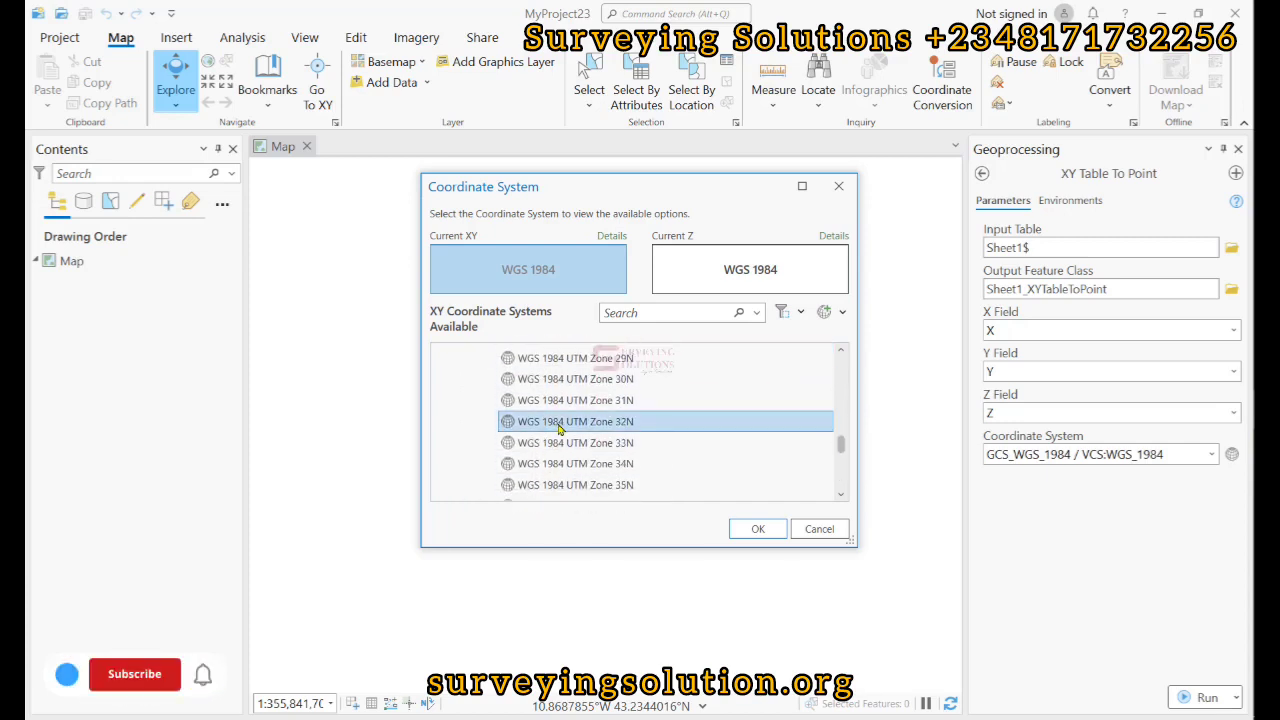
click(646, 425)
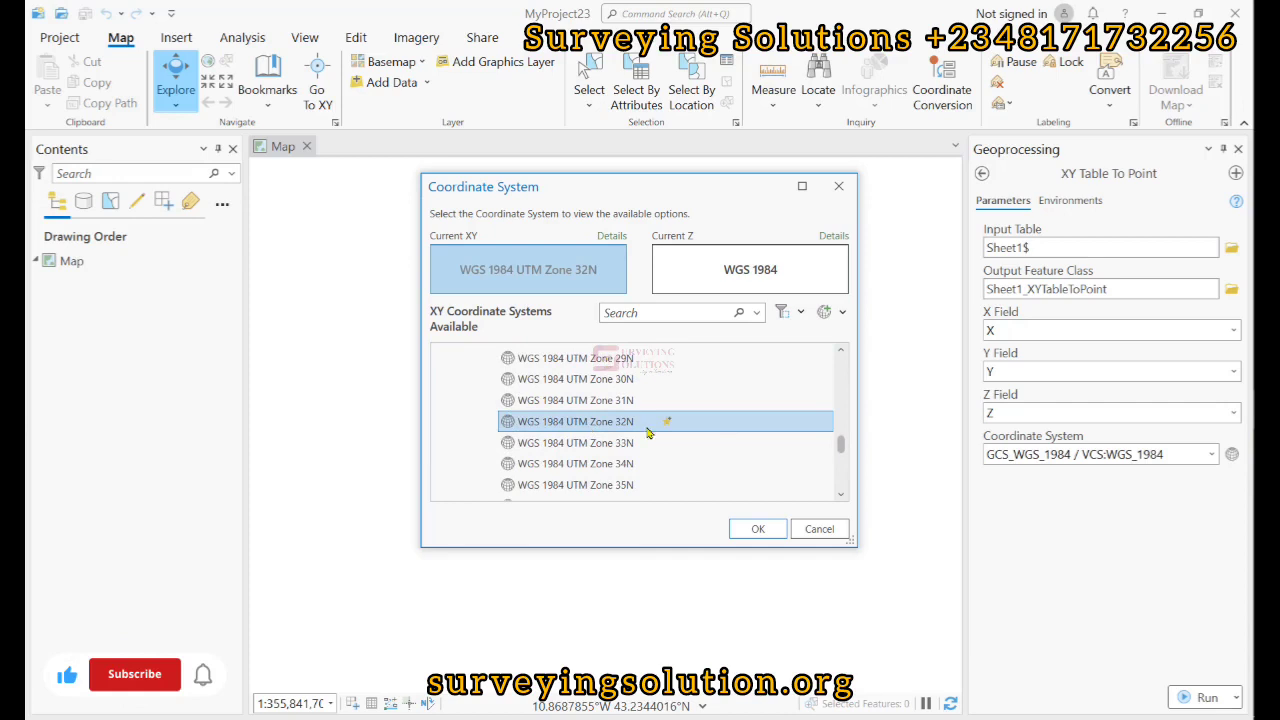
click(760, 530)
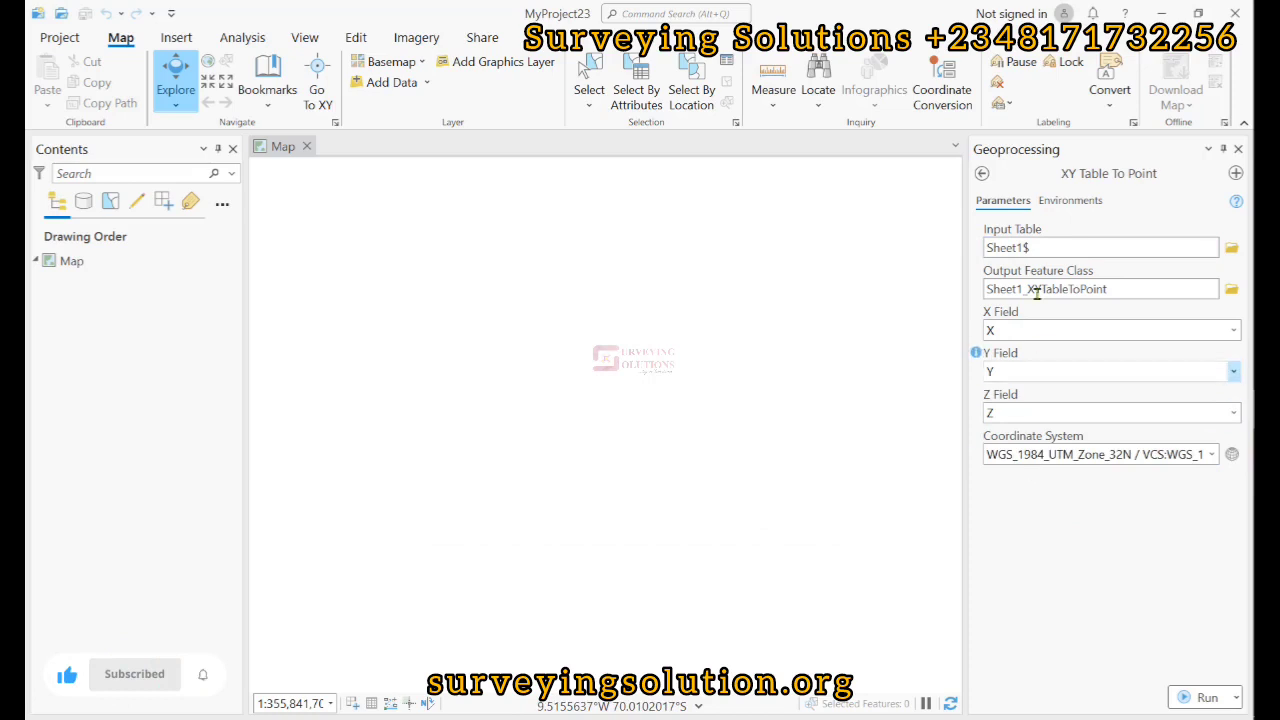
Step: Run XY Table To Point and check the attribute table of the new Sheet1_XYTableToPoint layer
click(1195, 698)
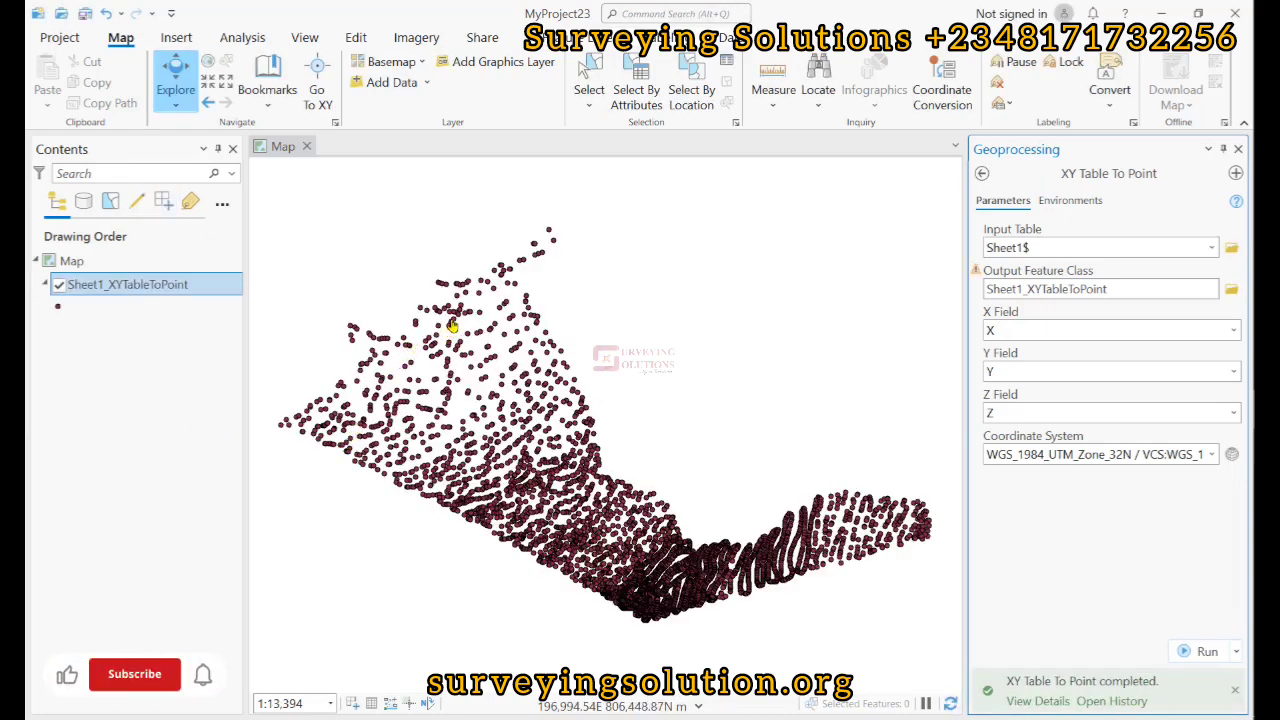
right_click(105, 285)
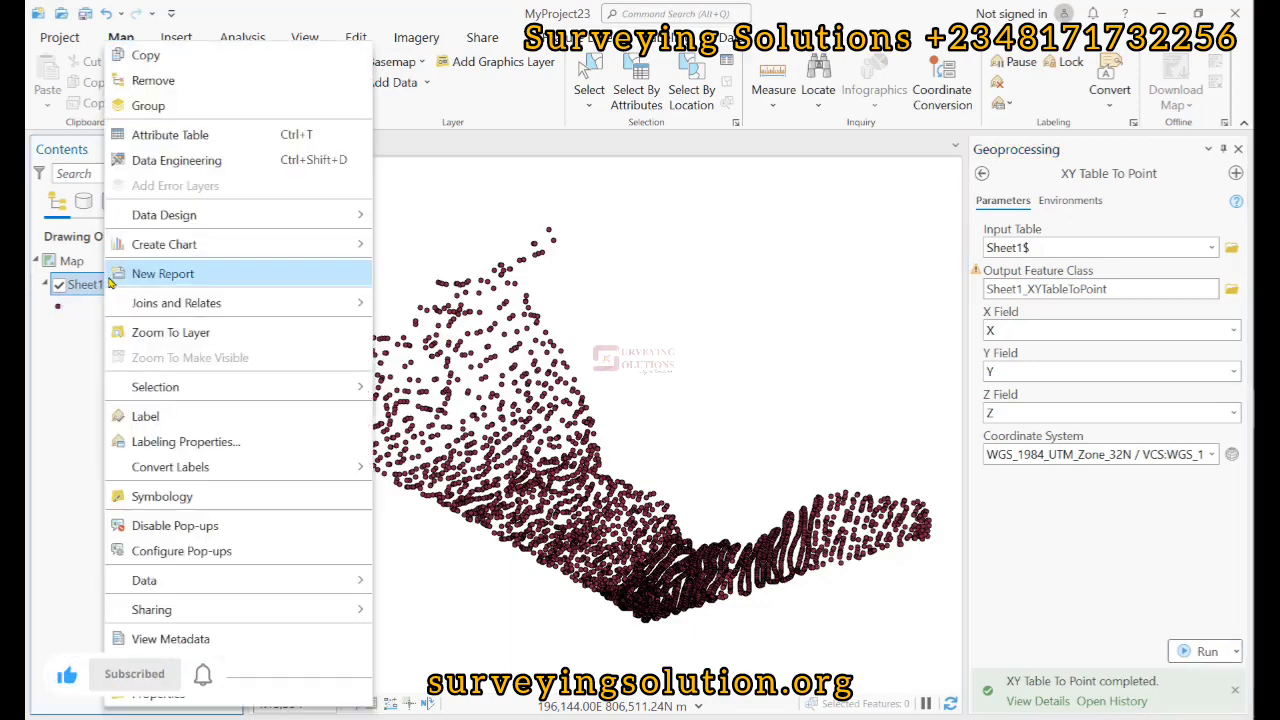
click(192, 137)
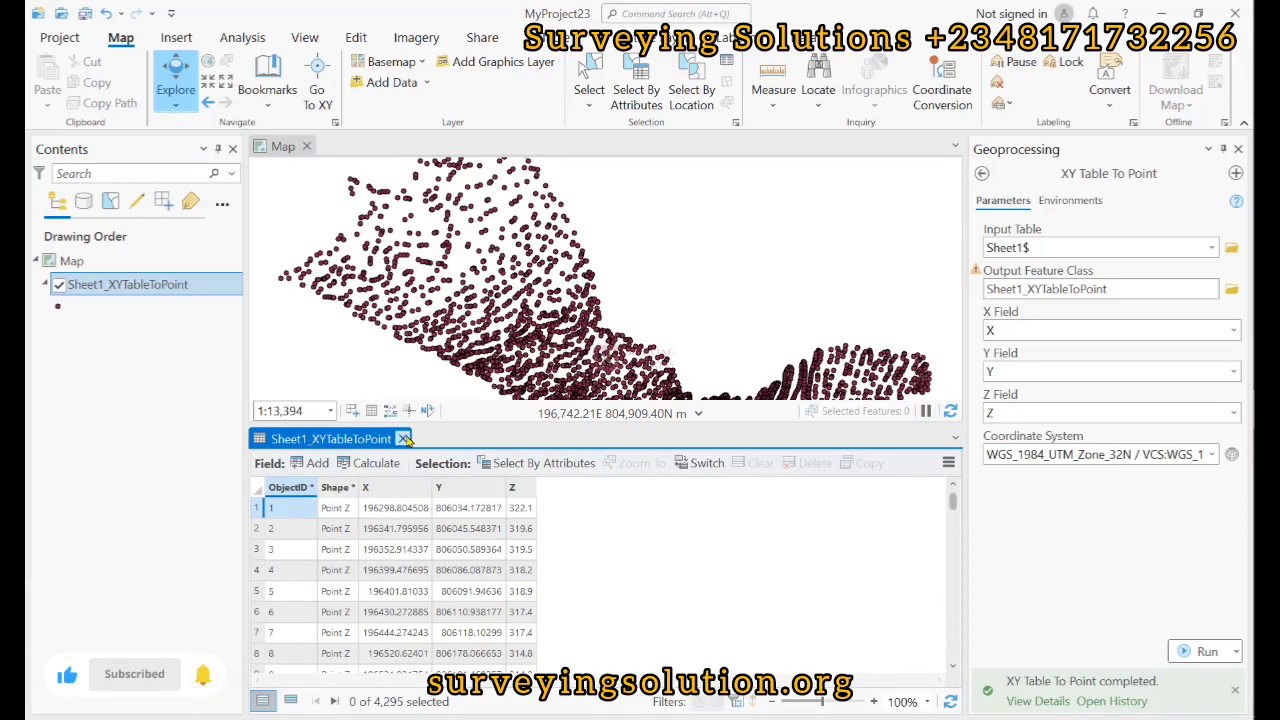
click(403, 439)
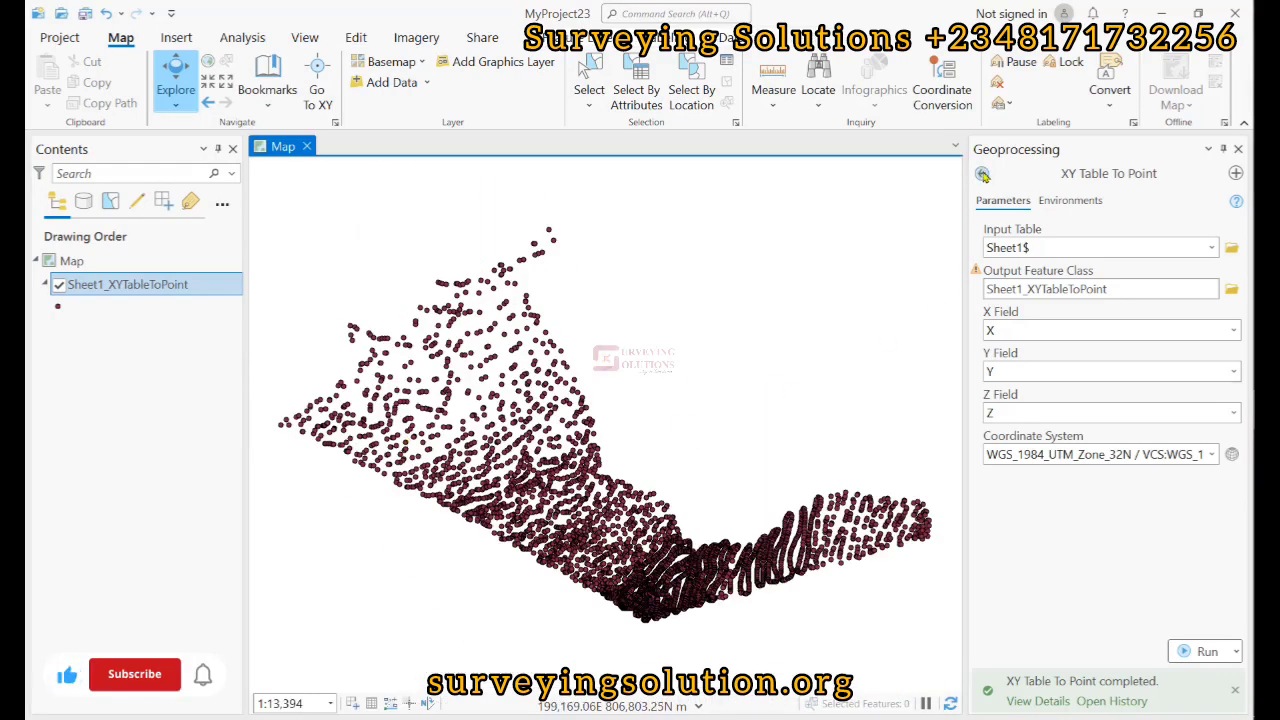
click(983, 175)
Step: Search the tools for 'cr' and open Create TIN from 3D Analyst Tools
click(1016, 173)
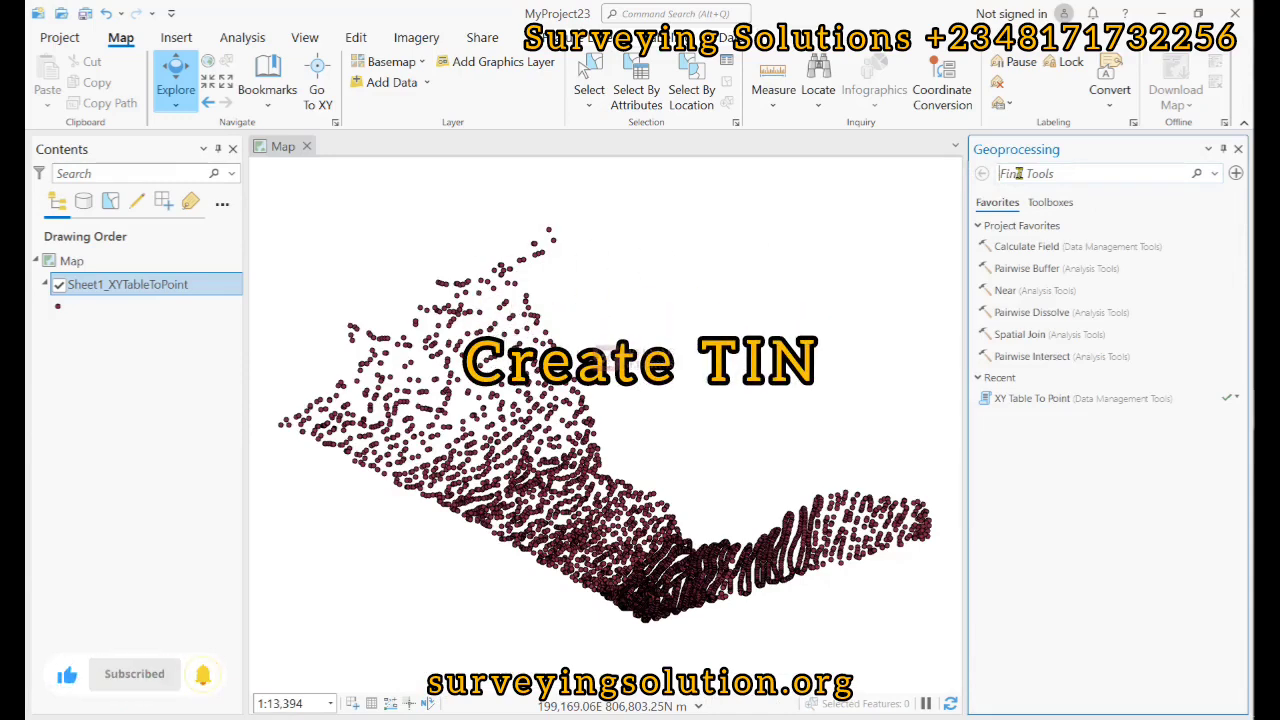
text(cr)
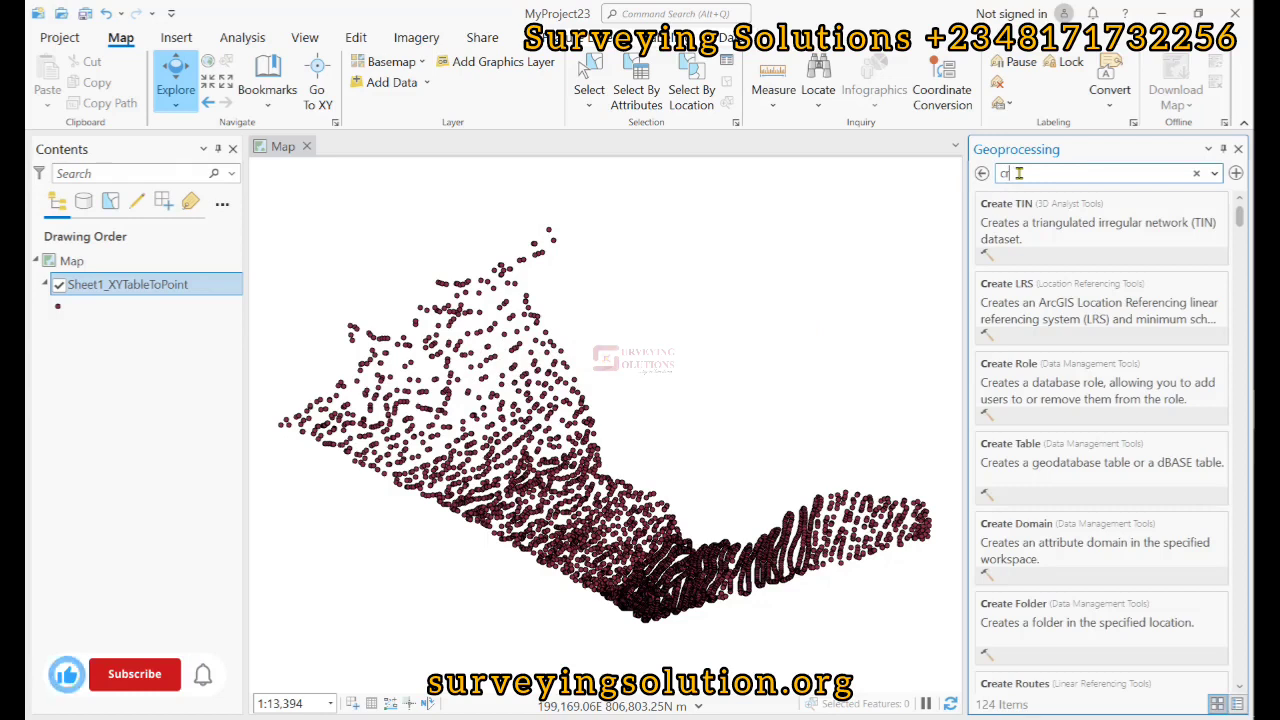
click(1040, 234)
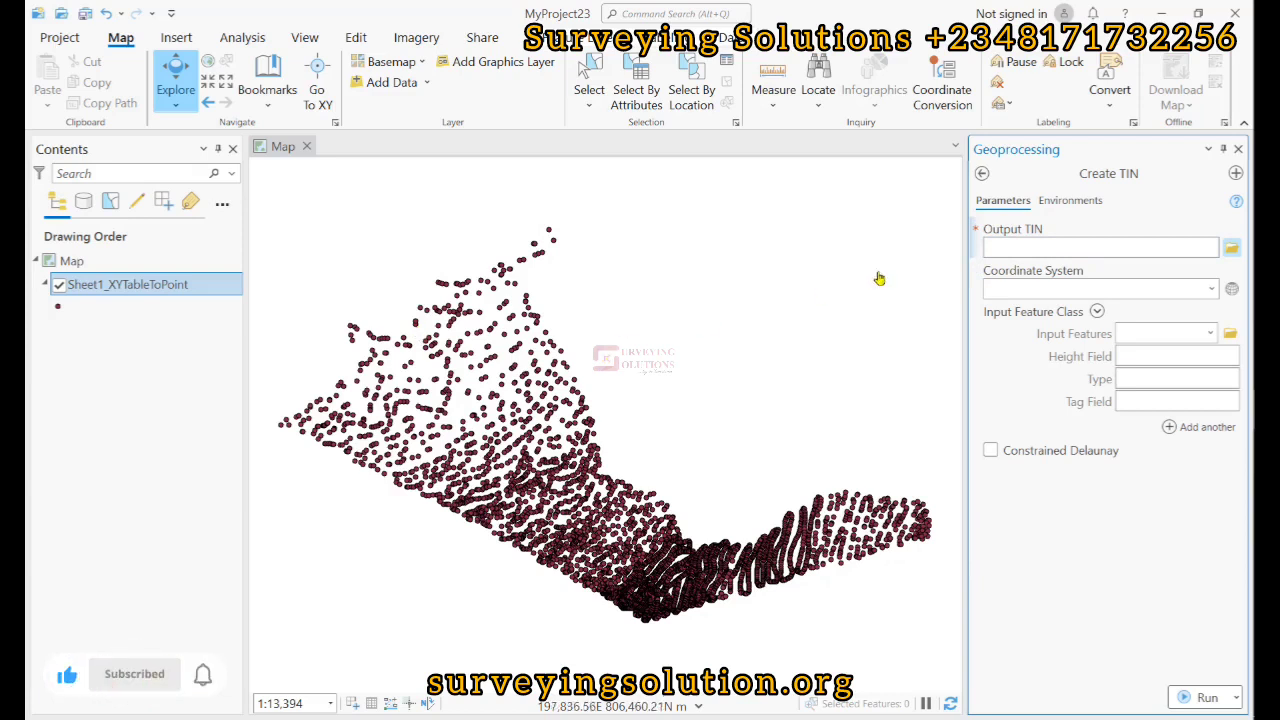
Step: Name the output TIN SS_TIN and take the coordinate system from Sheet1_XYTableToPoint
click(1231, 252)
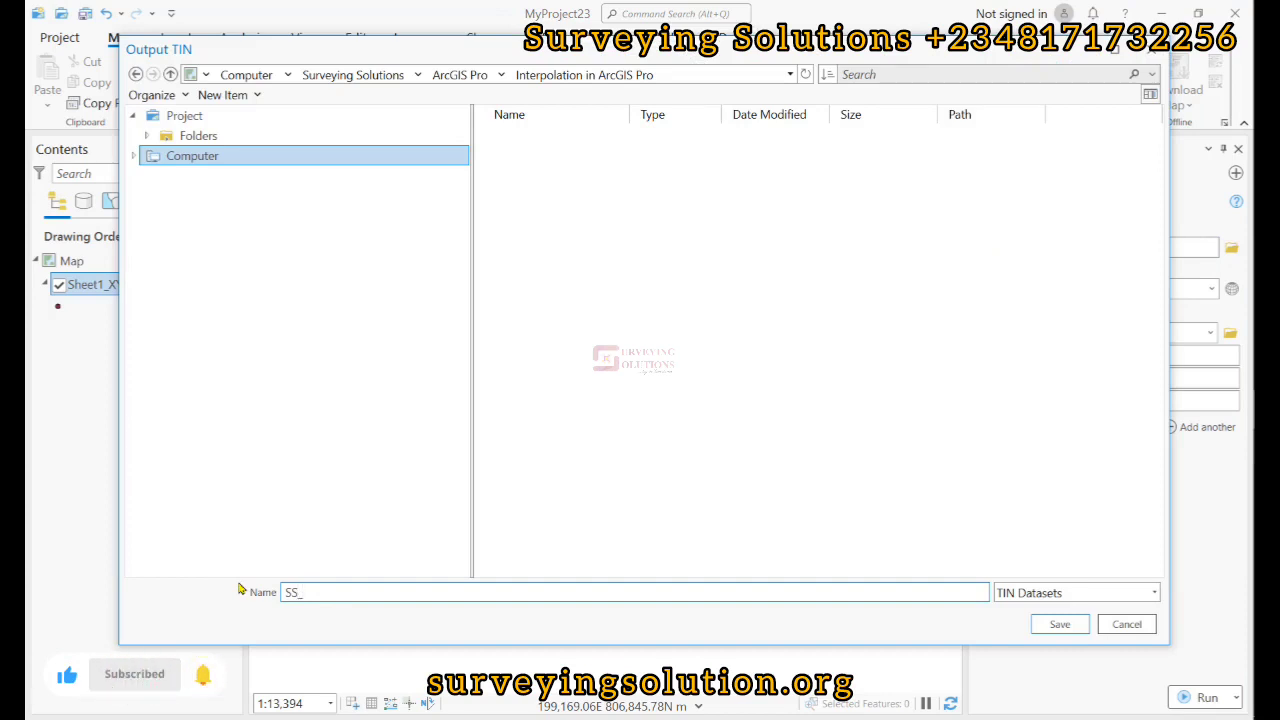
text(TIN)
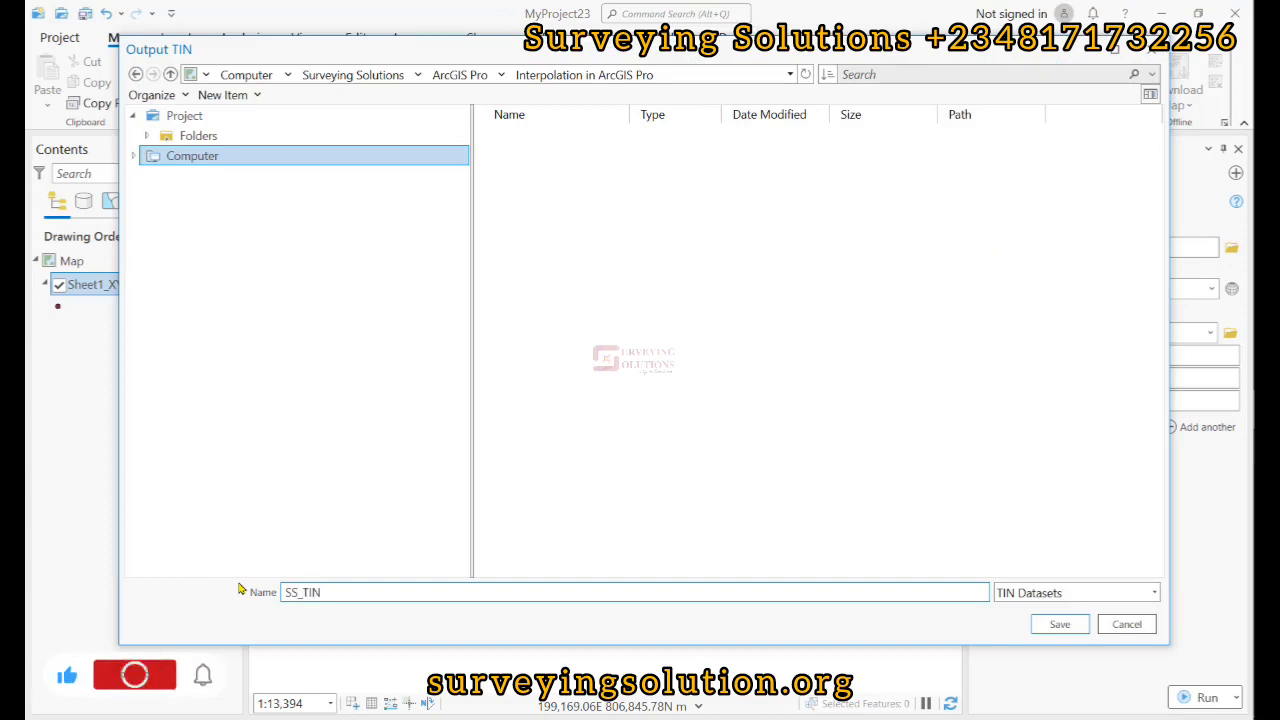
click(1058, 625)
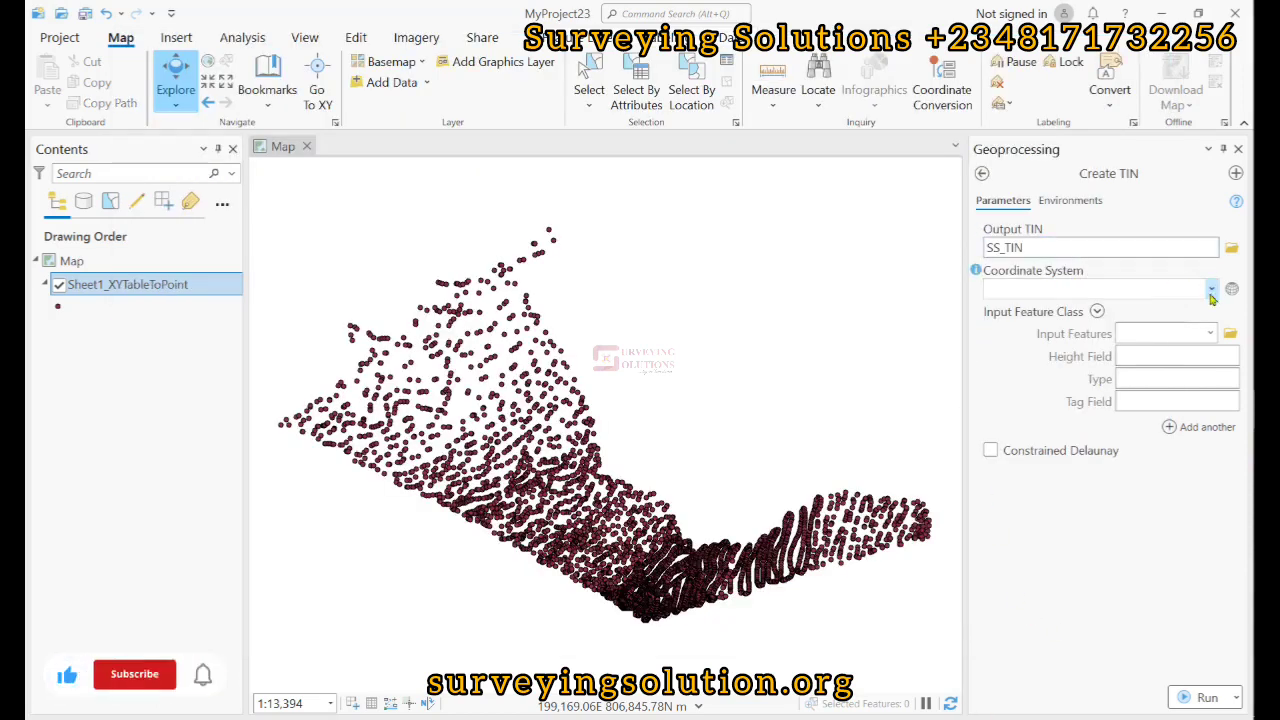
click(1209, 289)
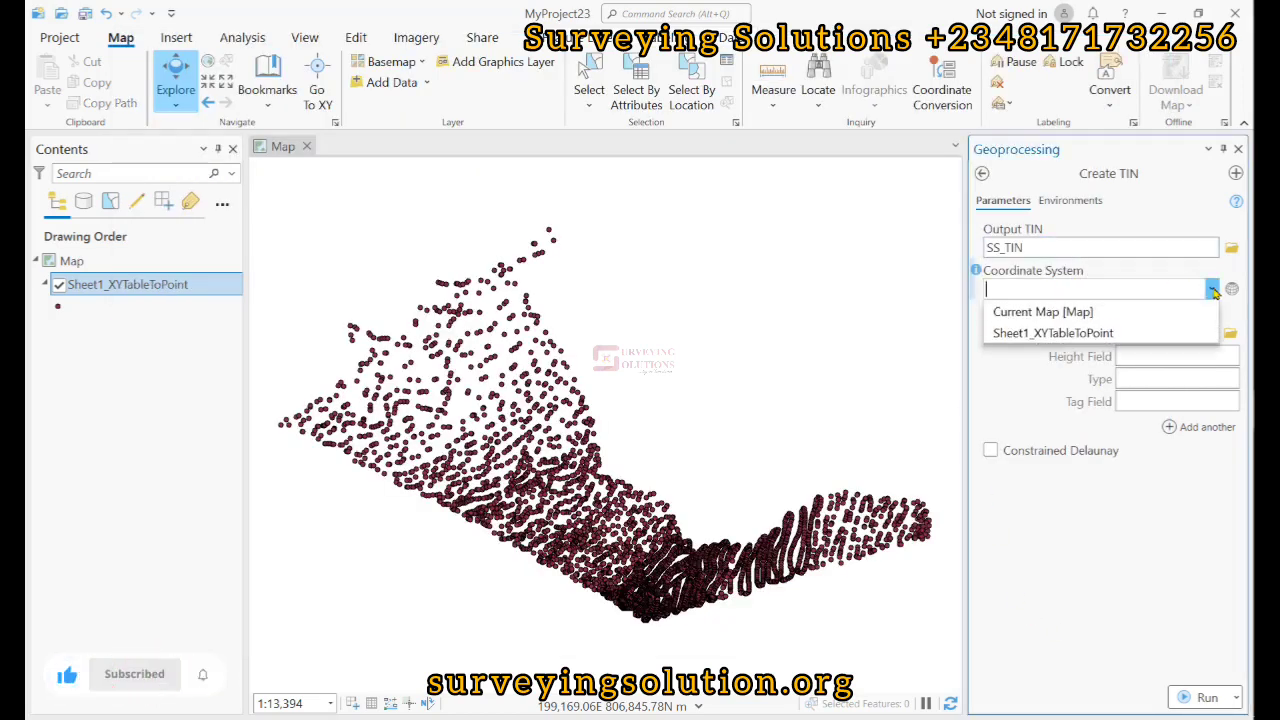
click(1063, 334)
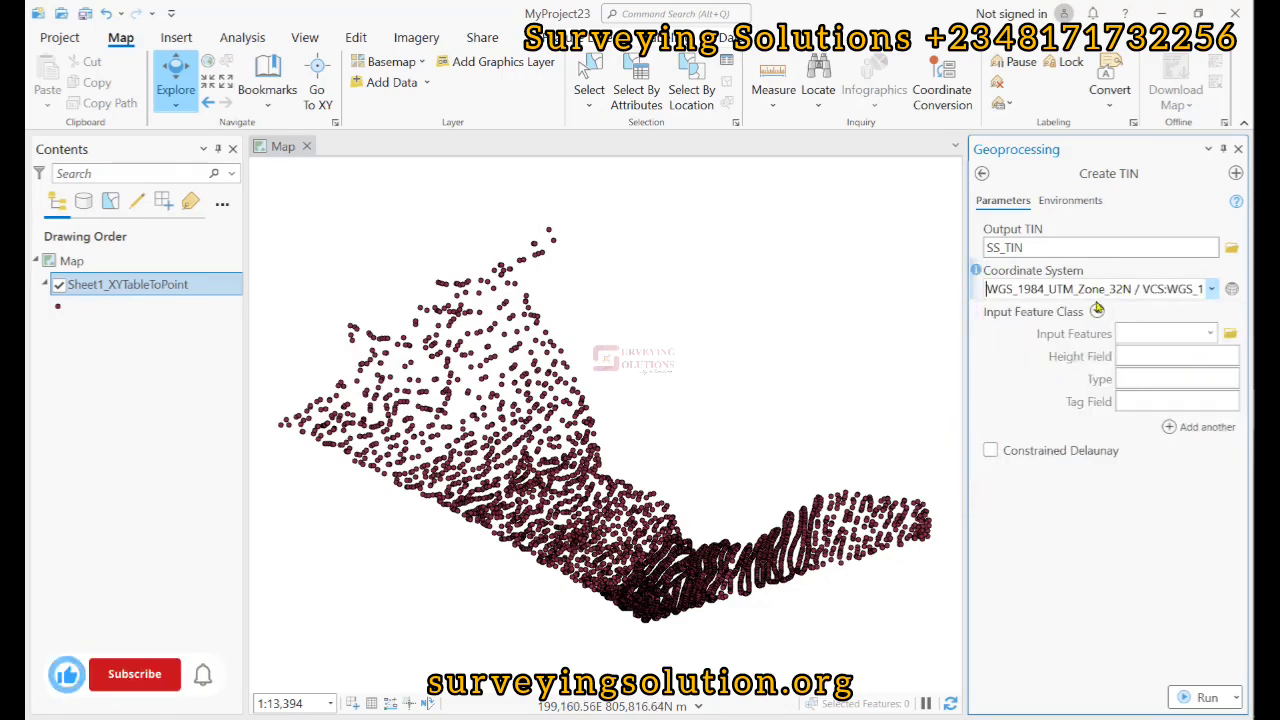
Step: Add Sheet1_XYTableToPoint as input features with Z as the height field
click(1097, 311)
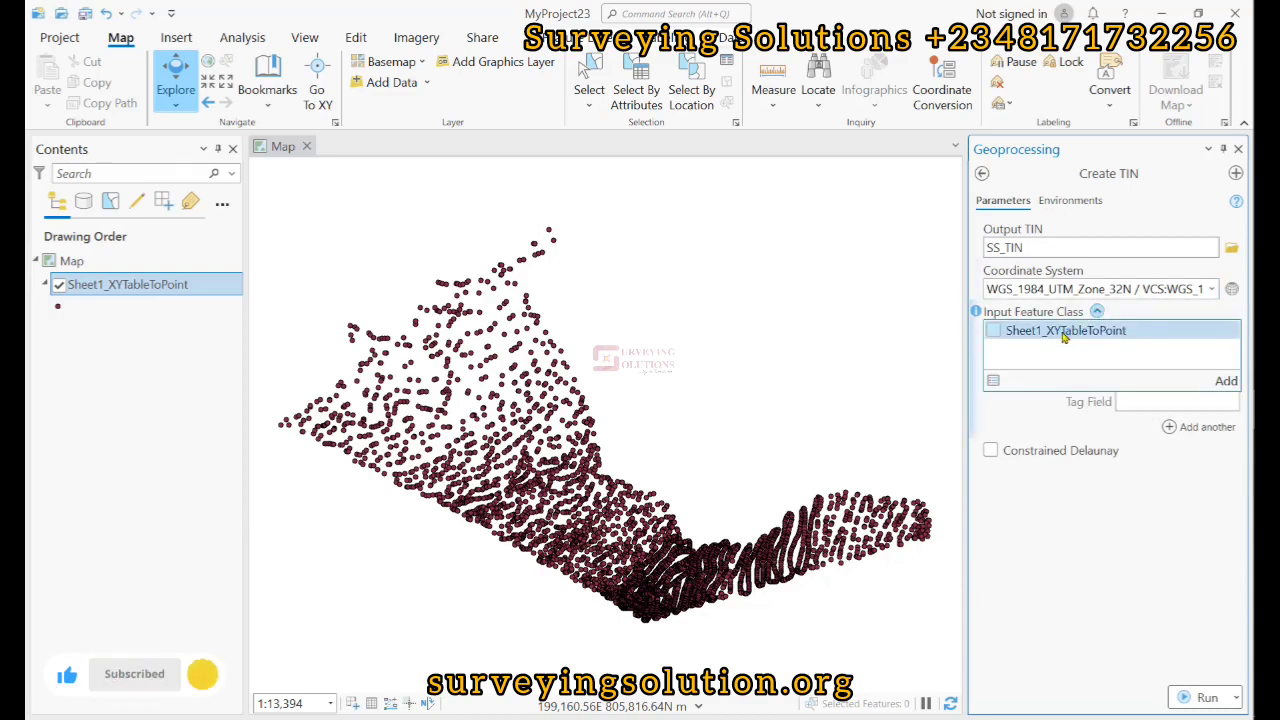
click(993, 331)
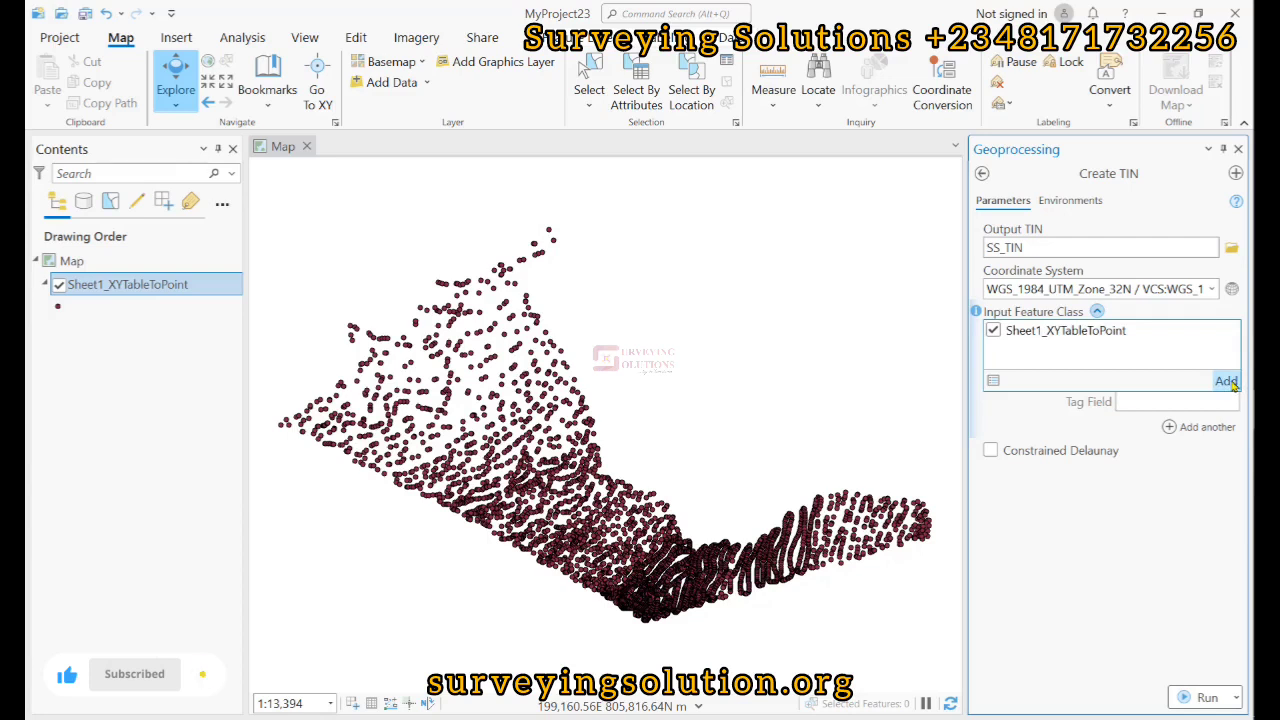
click(1226, 381)
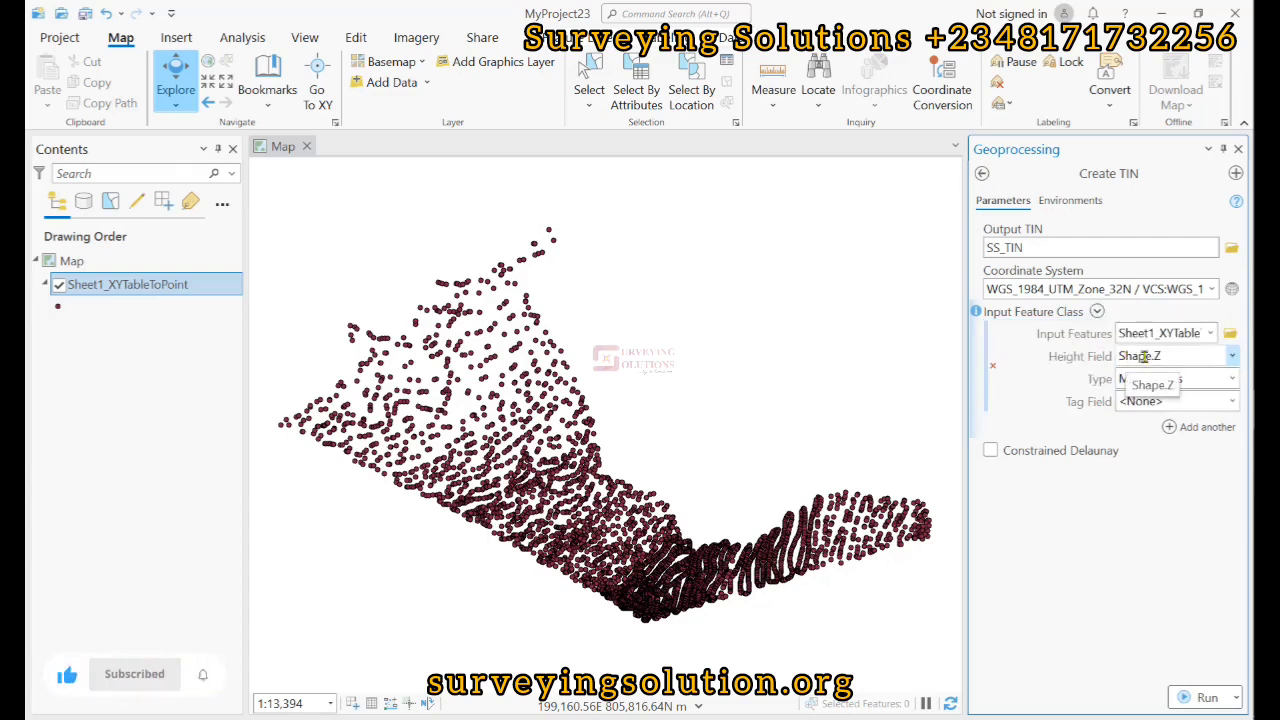
click(1234, 357)
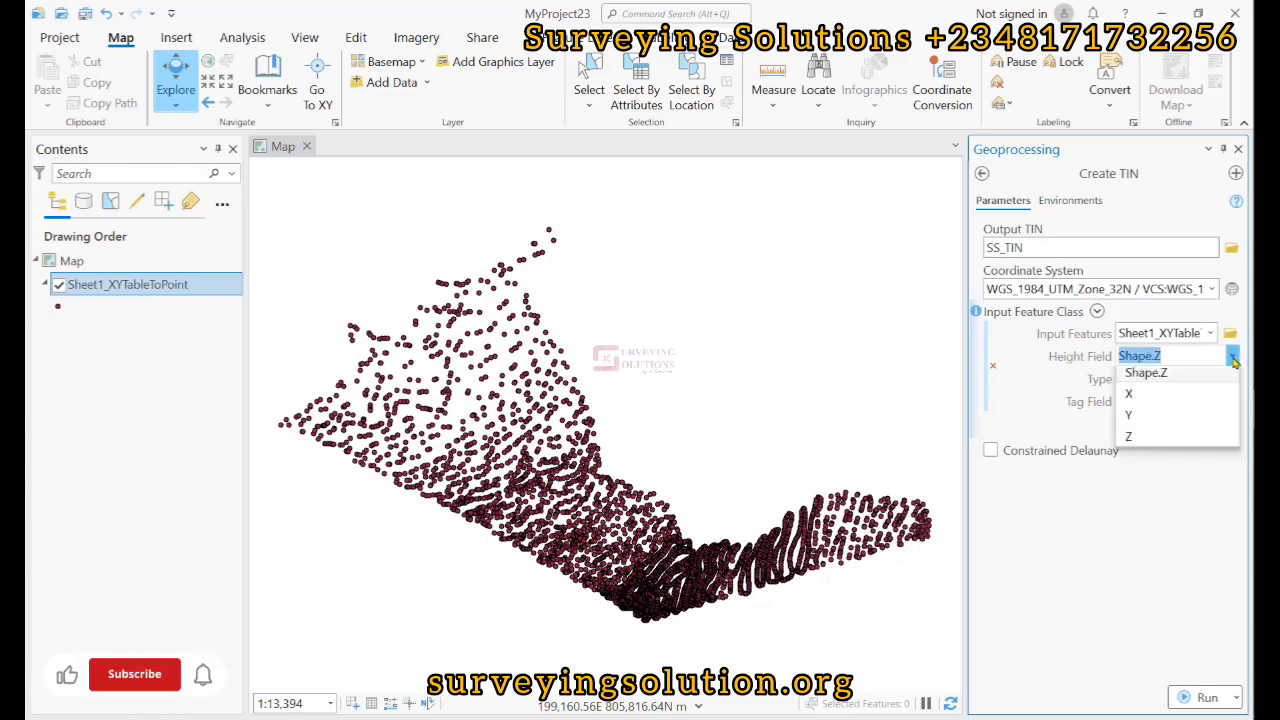
click(1143, 464)
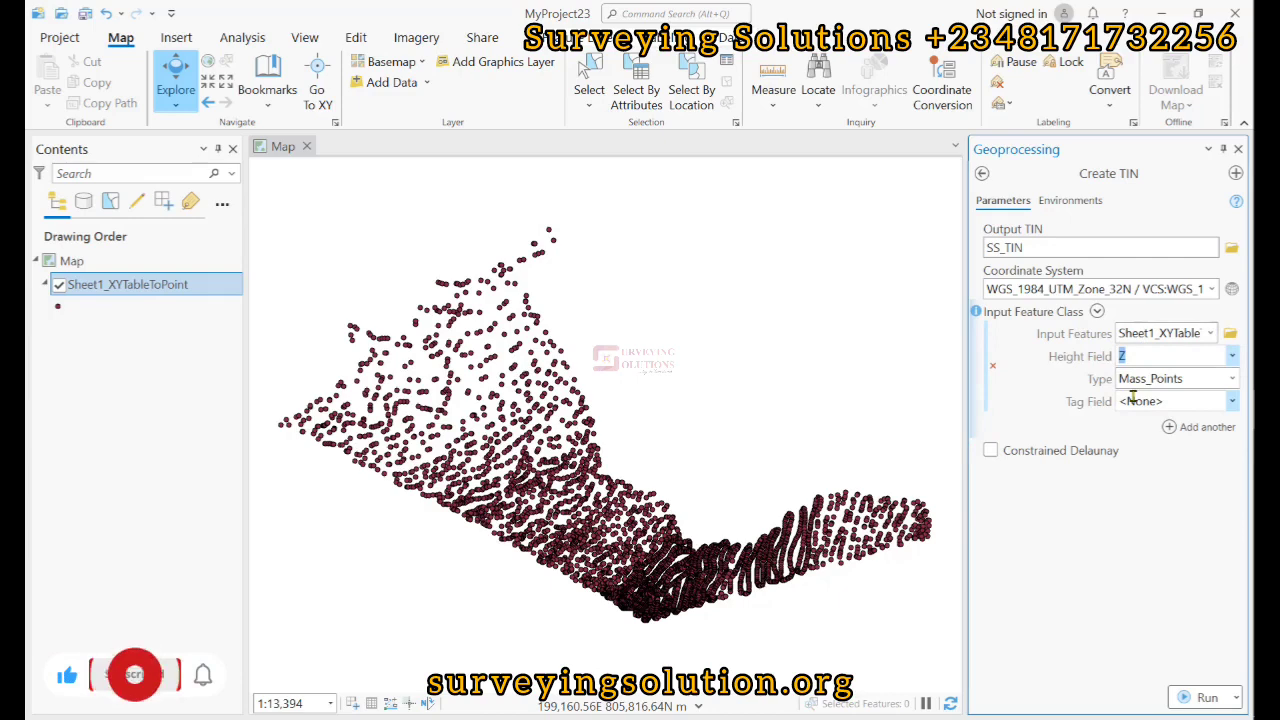
Step: Run Create TIN and expand SS_TIN's nine elevation classes from 295.5 to 388.9
click(1205, 696)
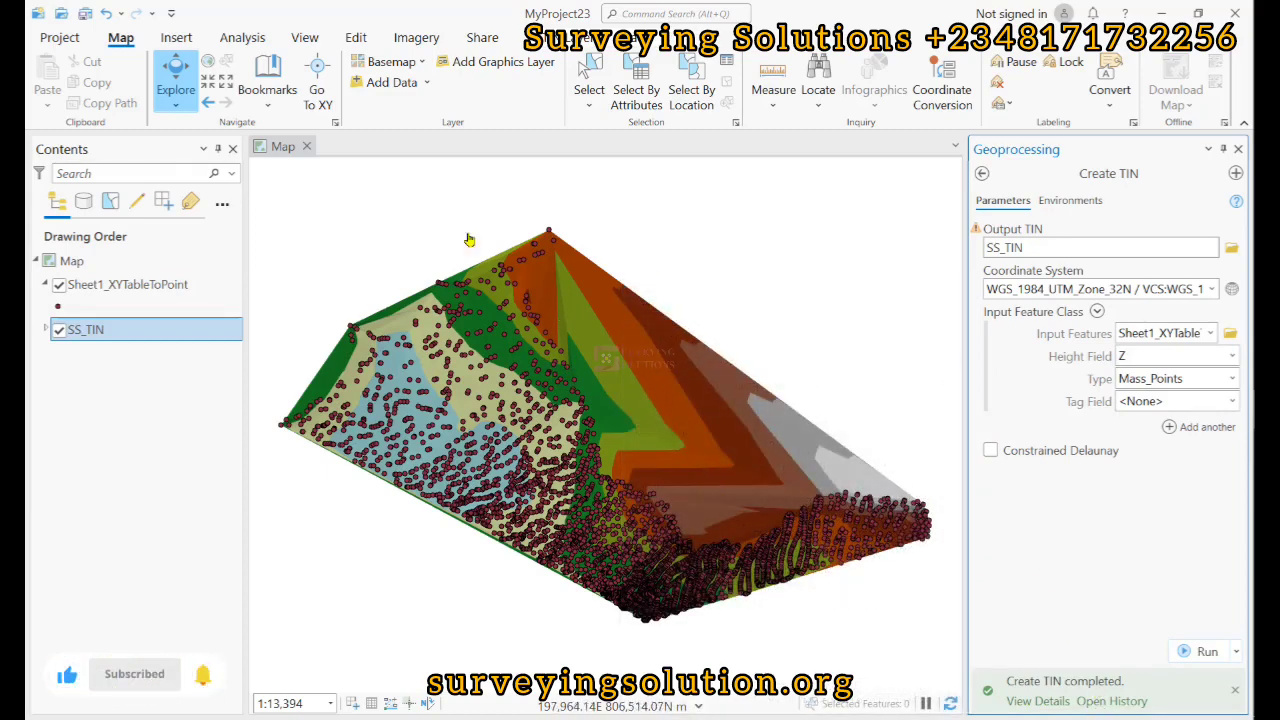
click(44, 329)
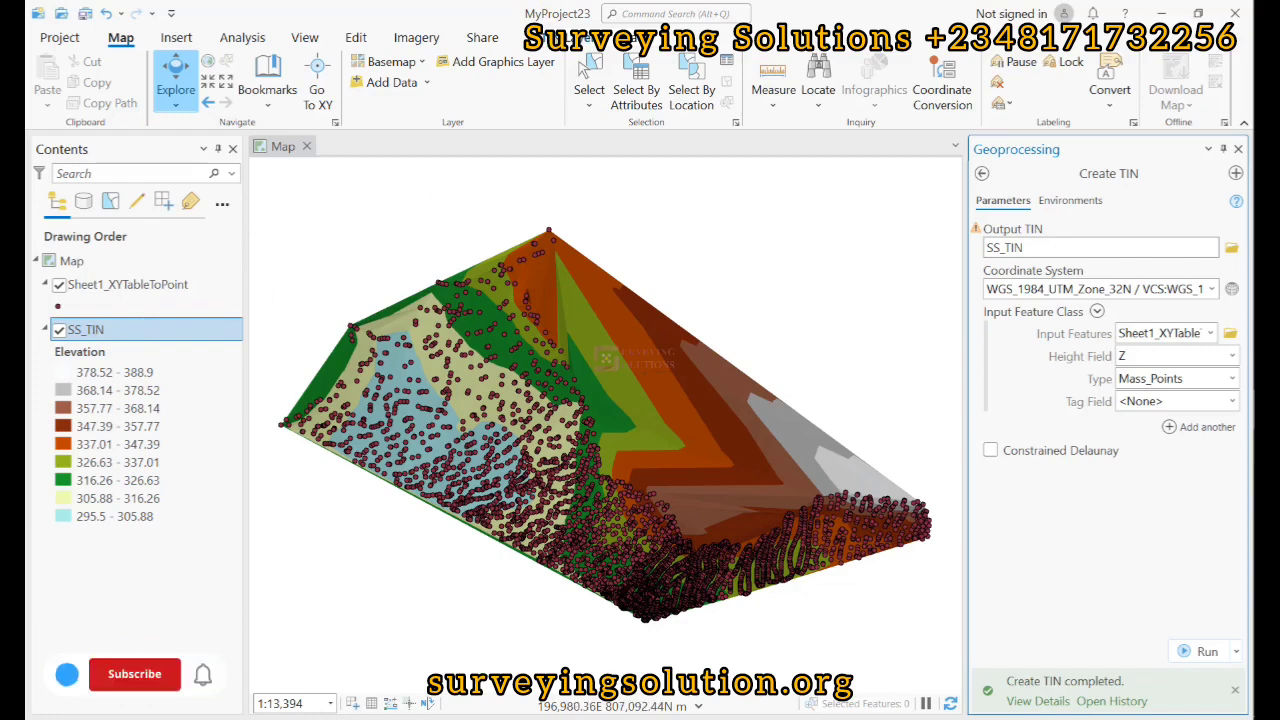
click(592, 37)
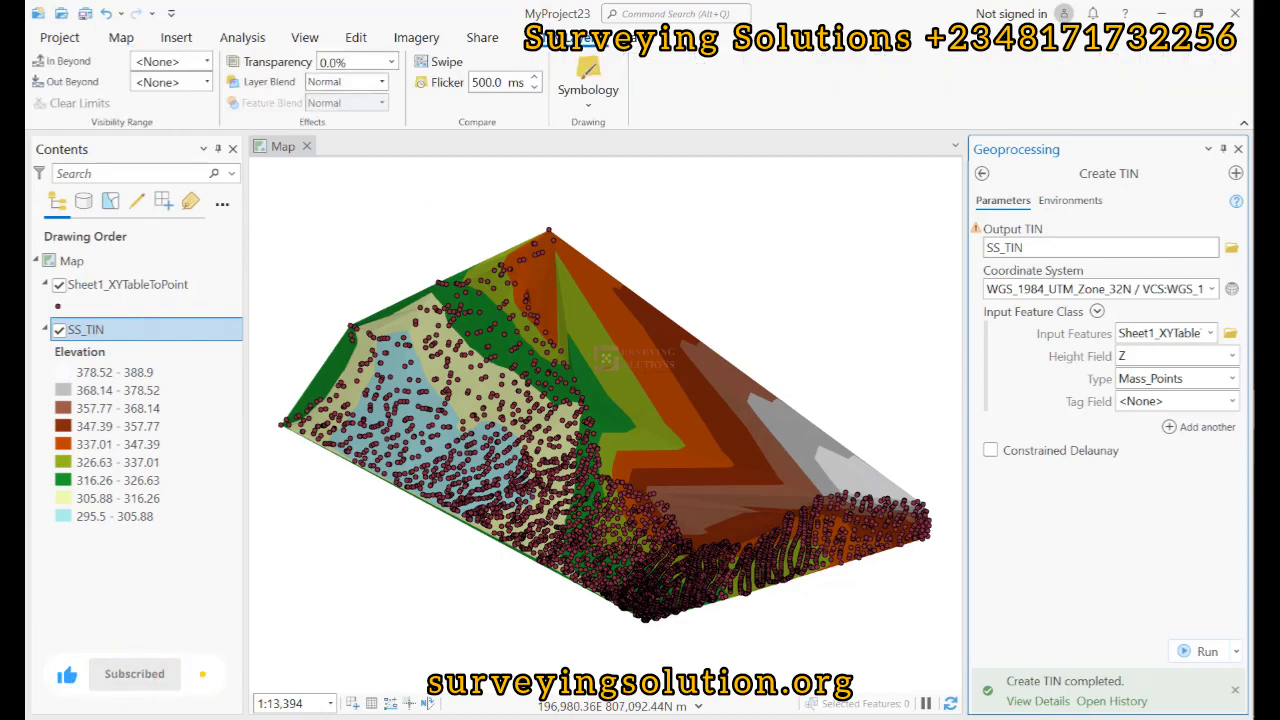
Step: Open SS_TIN symbology, review colour schemes, and keep Equal Interval classification with 9 classes
click(590, 70)
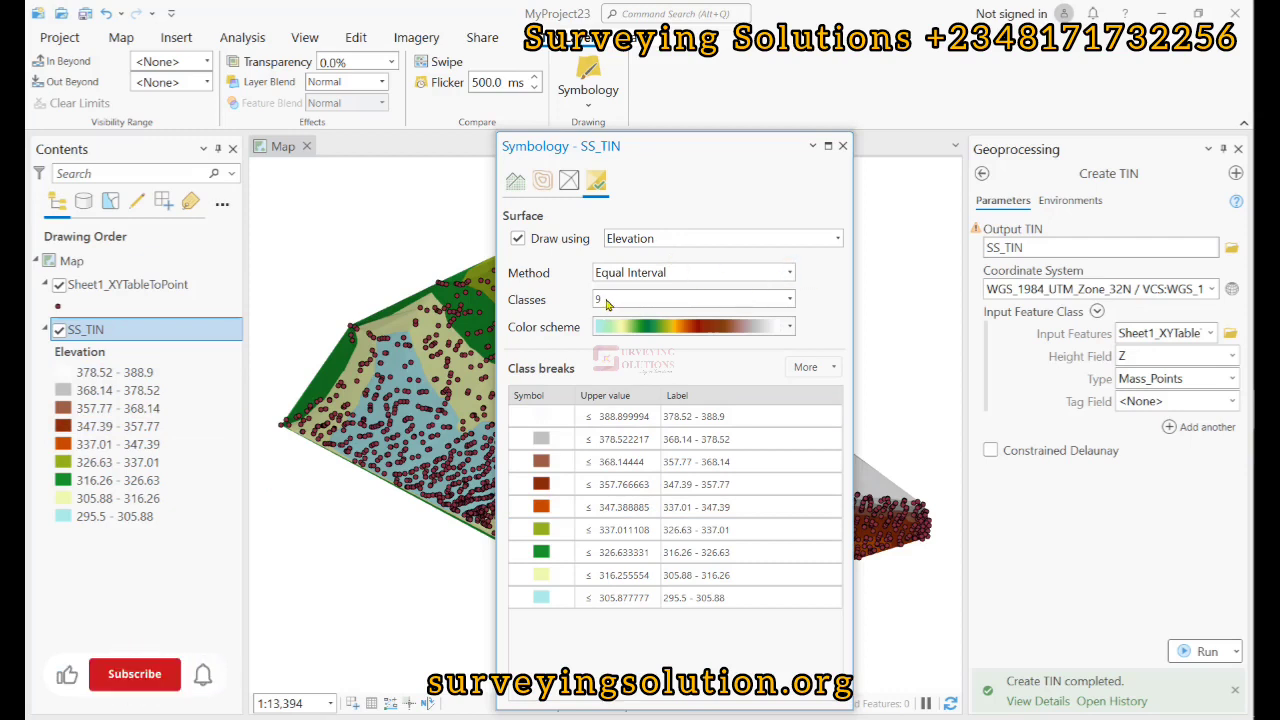
click(788, 327)
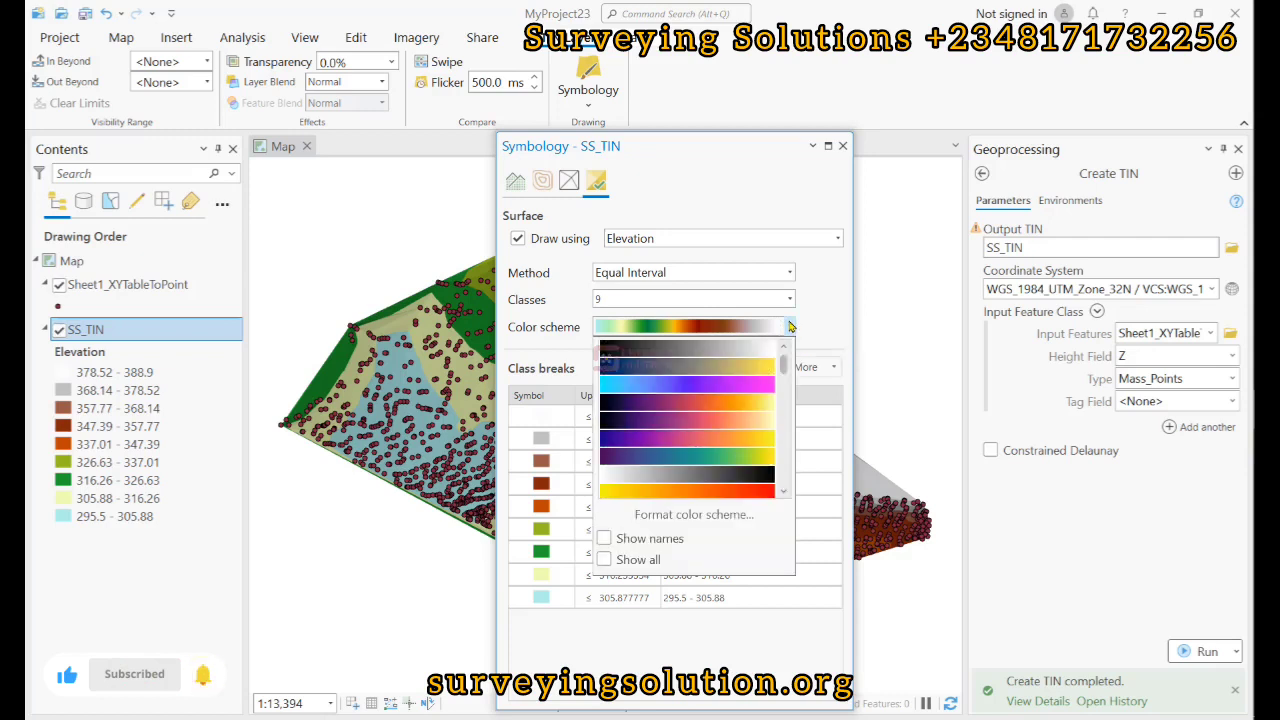
scroll(662, 418, down, 3)
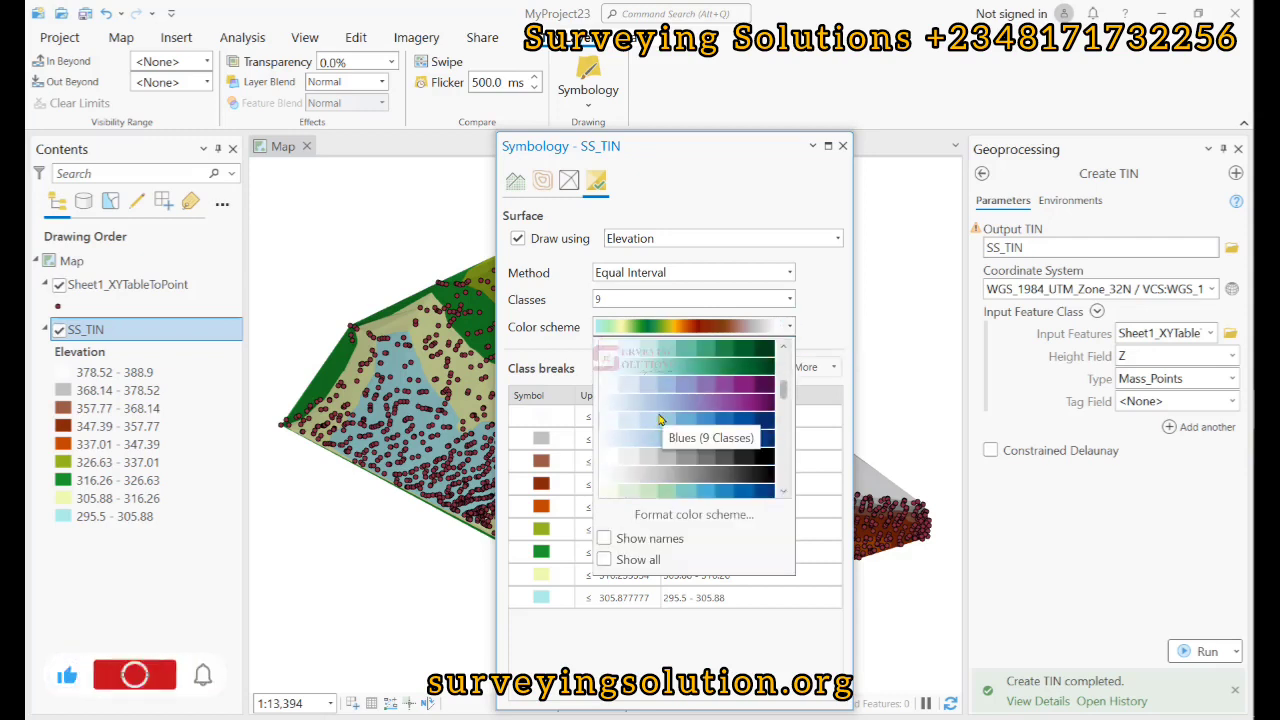
scroll(660, 420, up, 5)
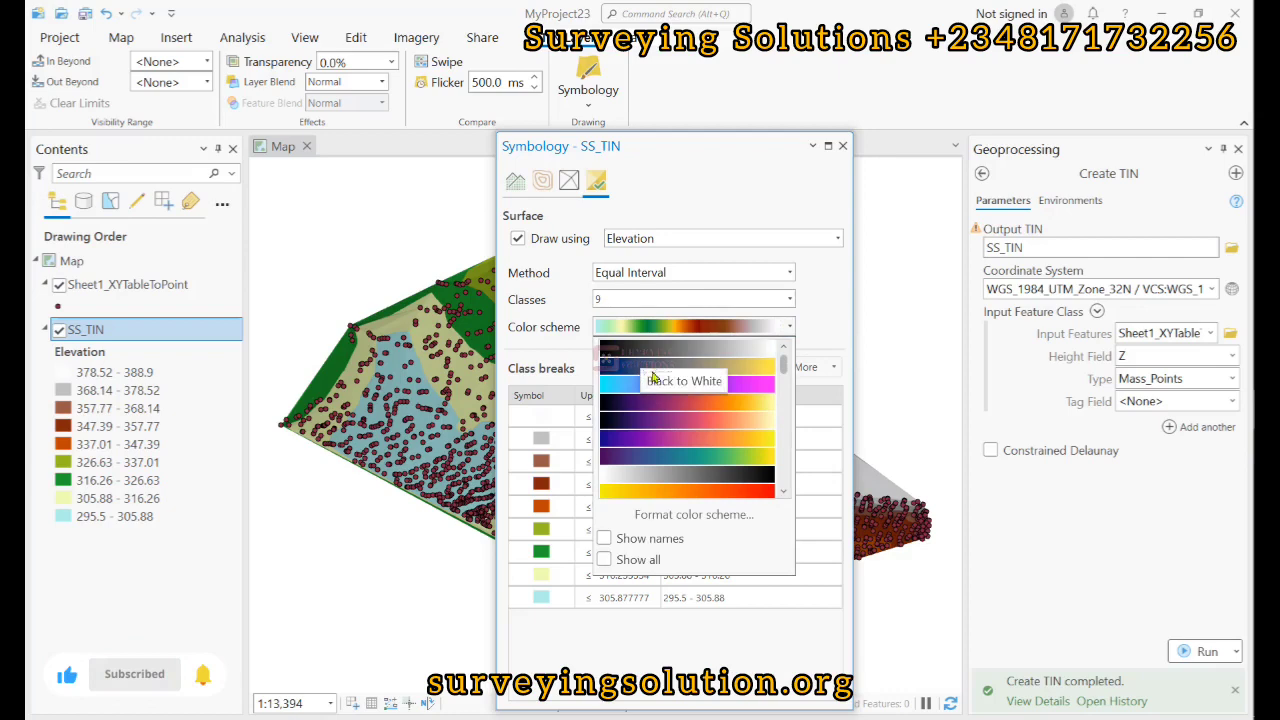
click(762, 272)
click(789, 273)
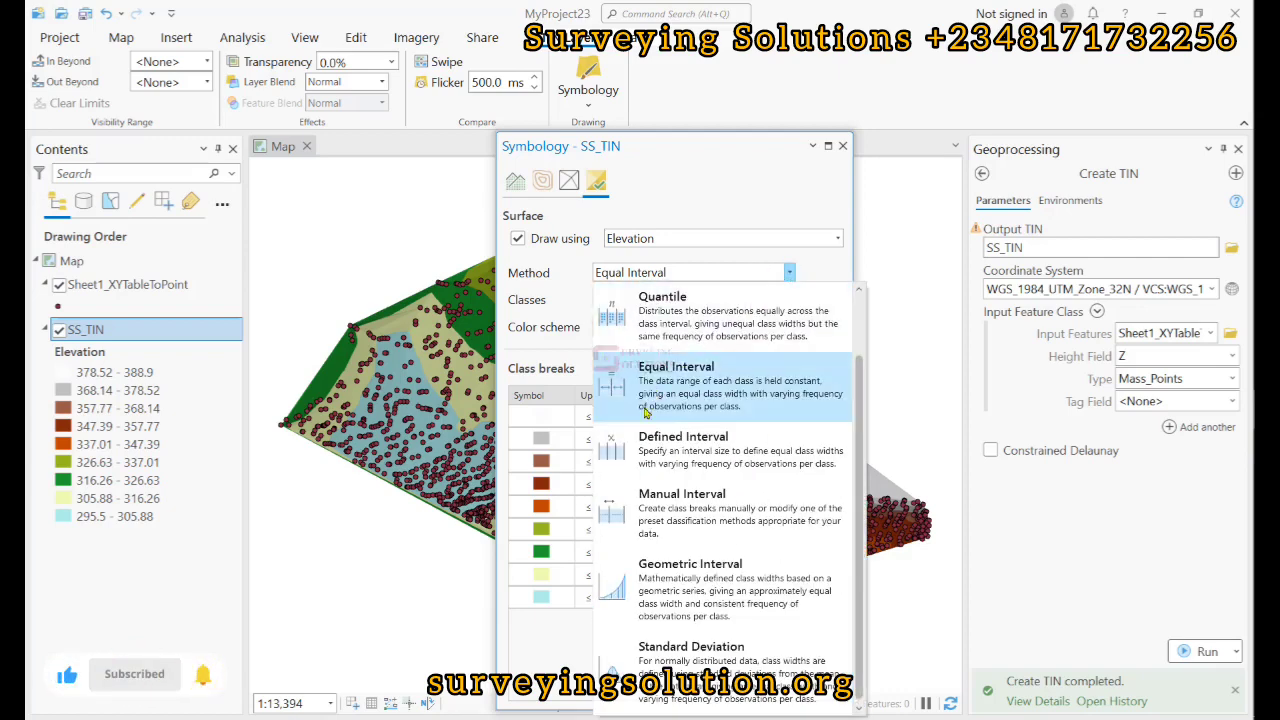
click(549, 298)
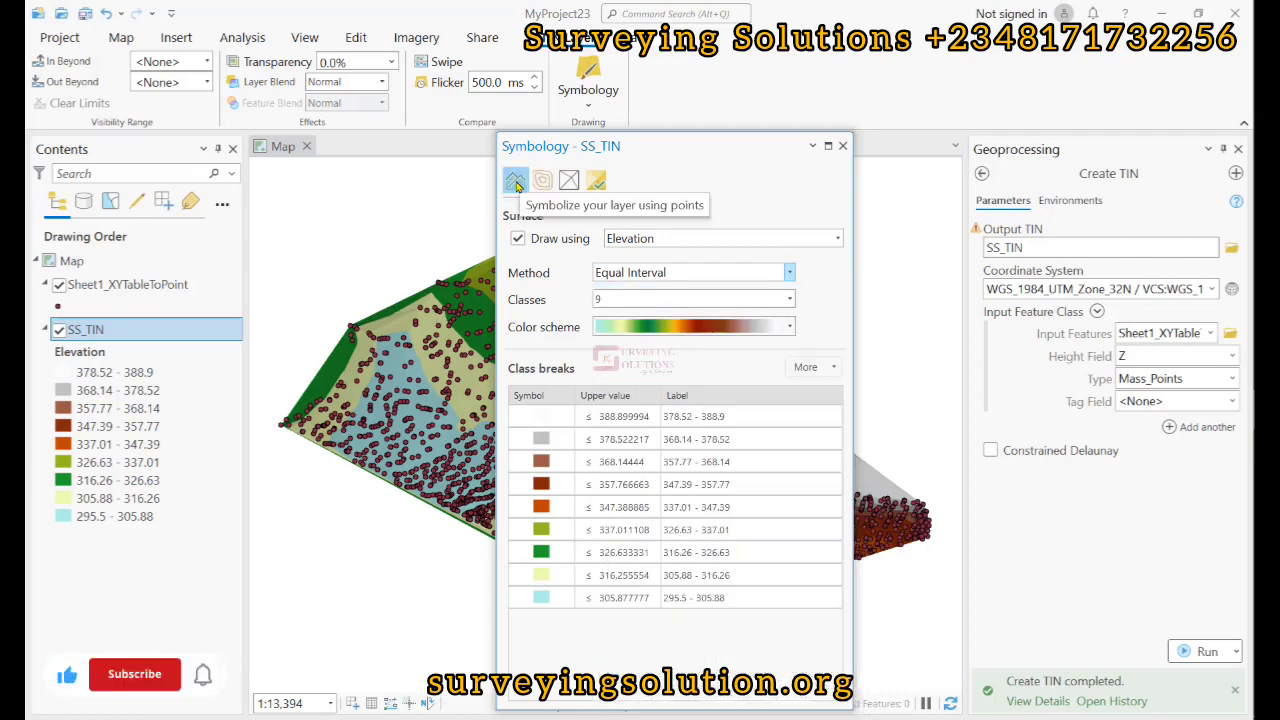
Step: Hide the Sheet1_XYTableToPoint survey points and leave SS_TIN as the selected layer
click(516, 184)
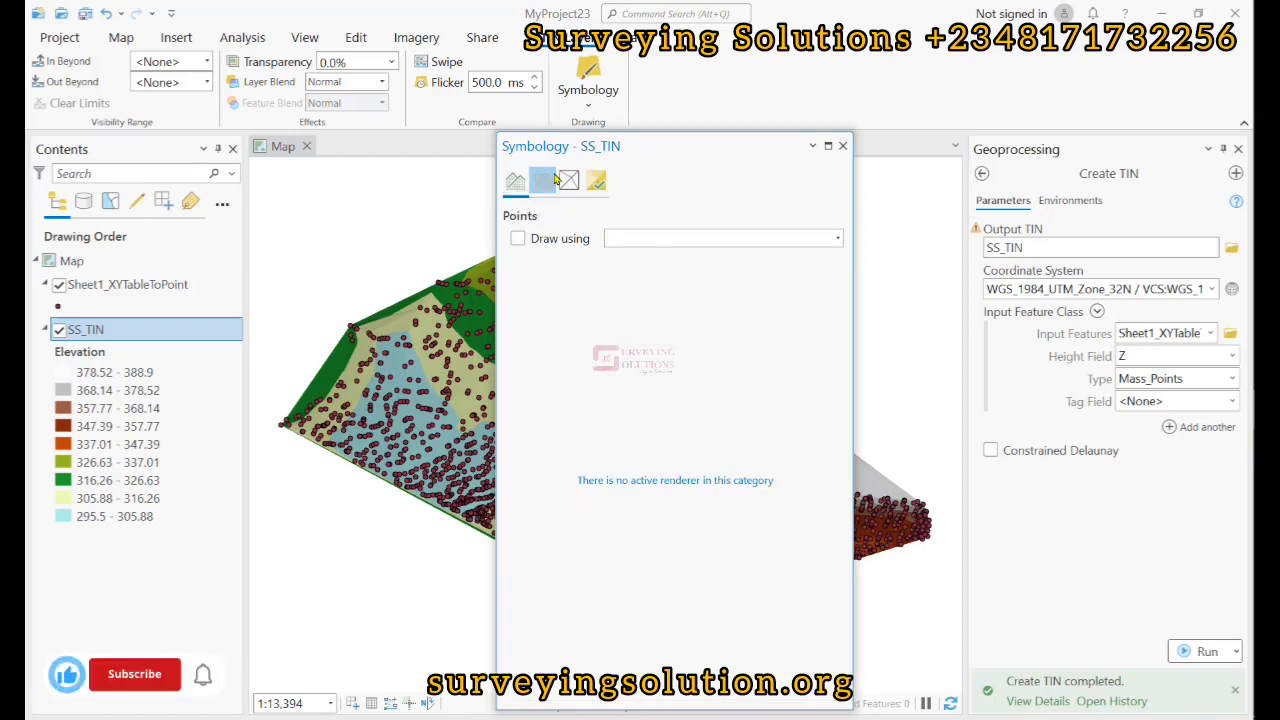
click(542, 181)
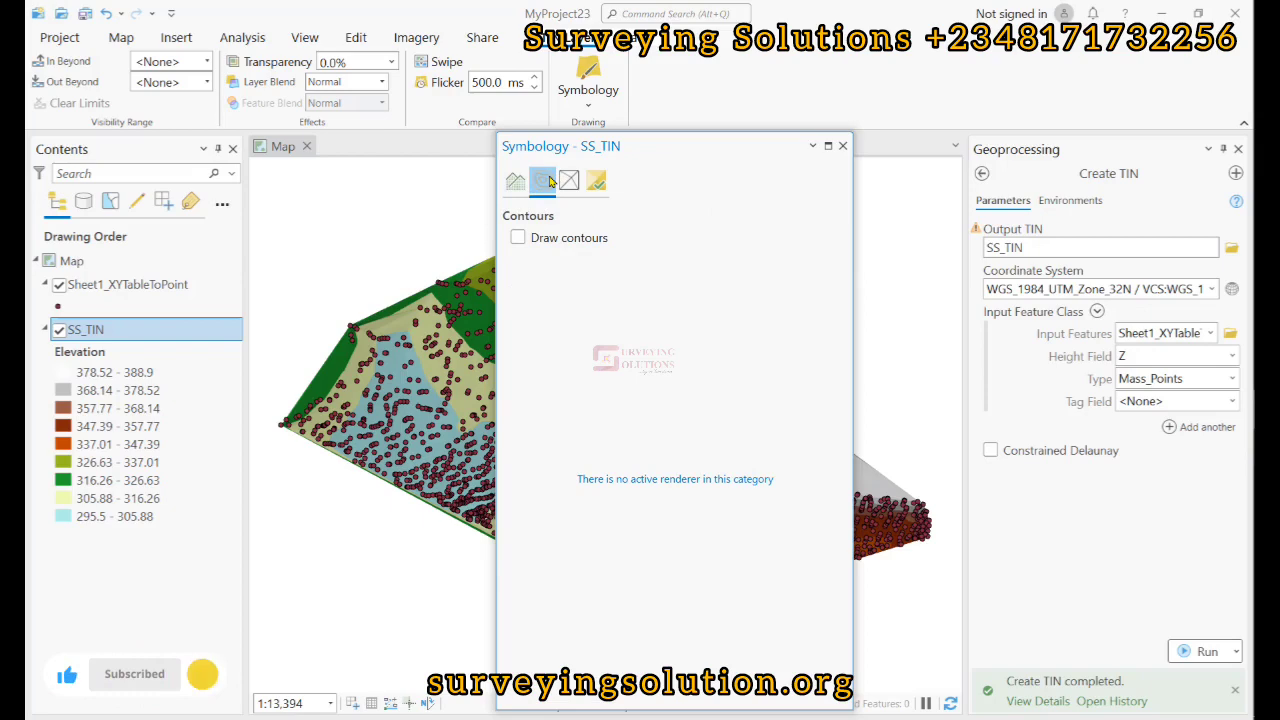
click(518, 237)
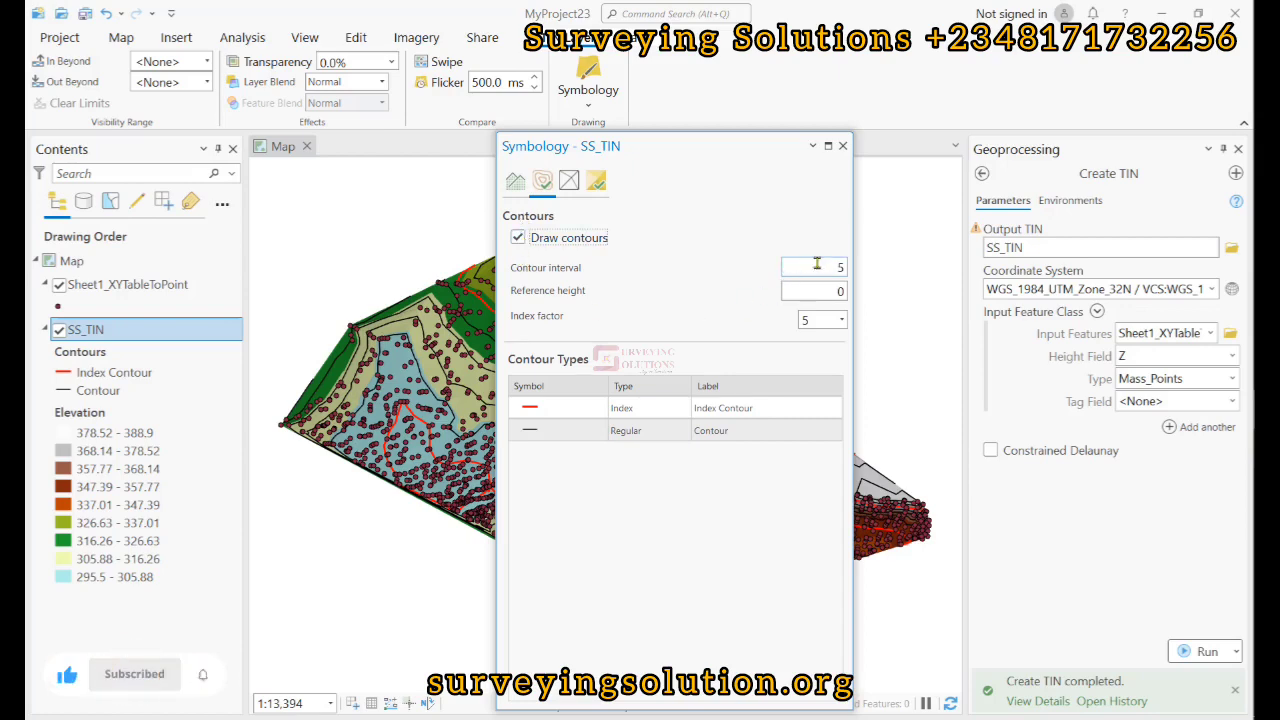
drag(717, 147, 998, 277)
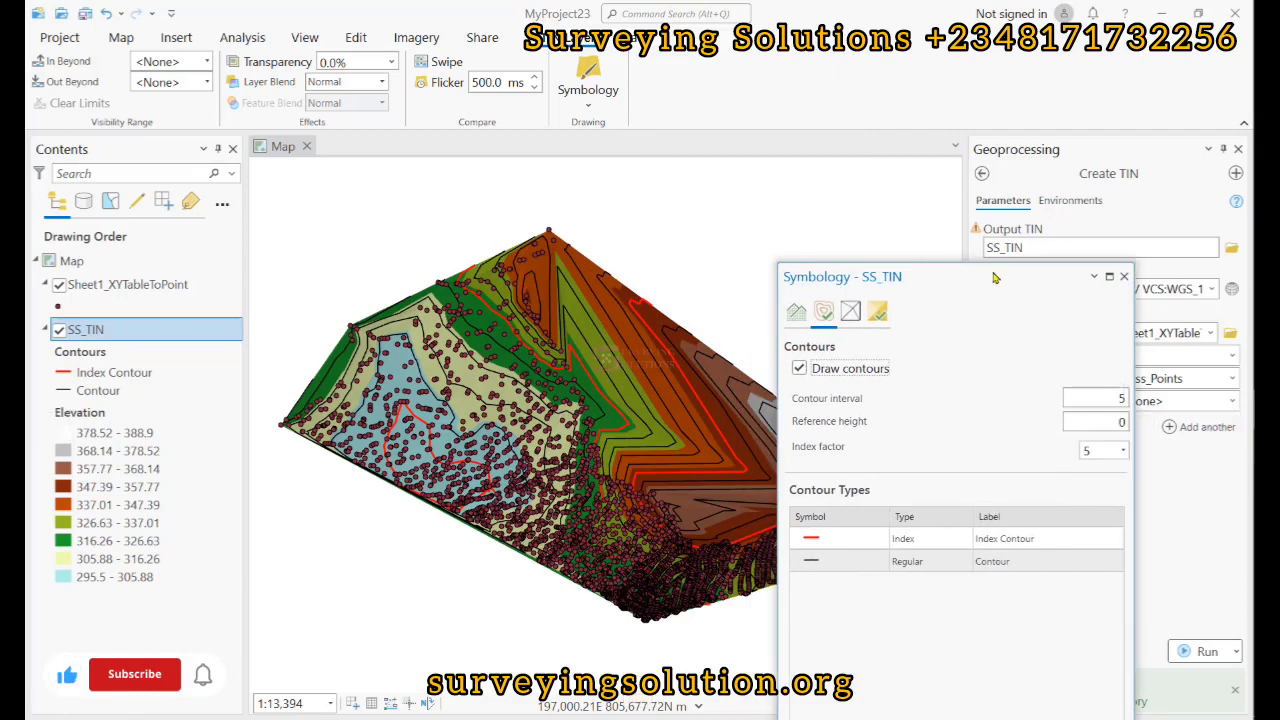
click(61, 285)
click(213, 334)
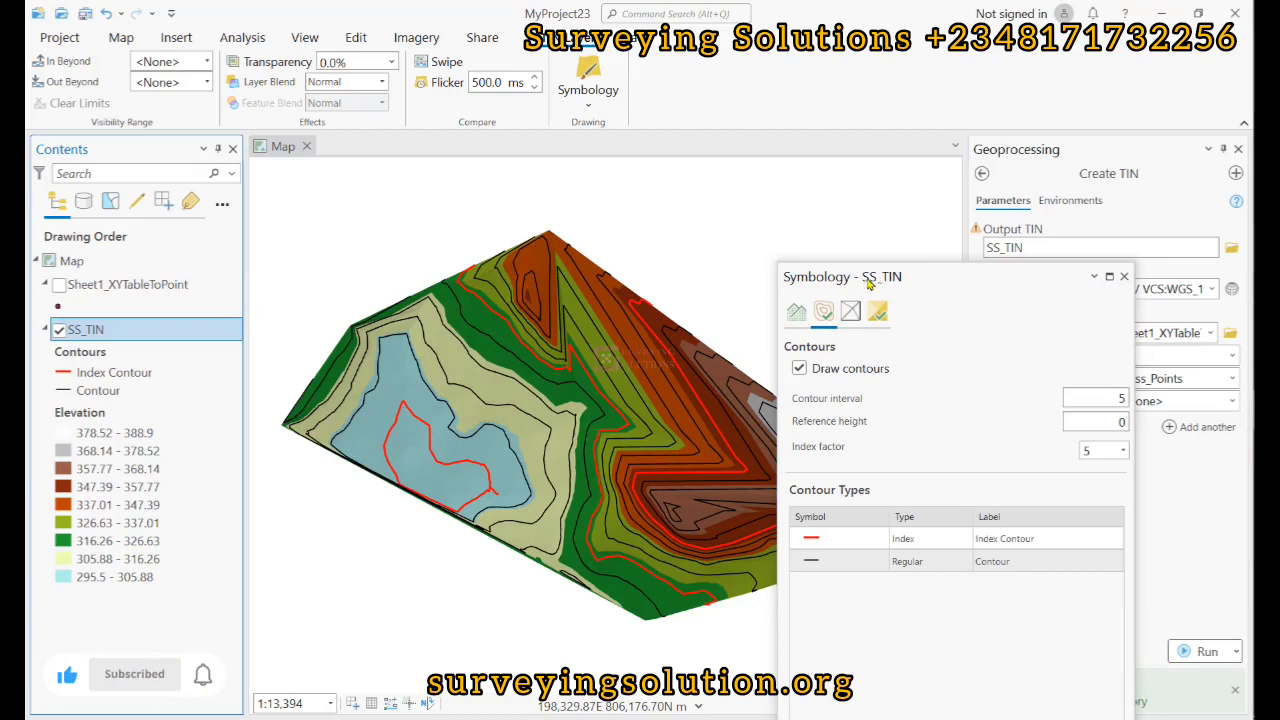
Step: Turn off SS_TIN's contour lines and close its Symbology pane
drag(872, 279, 1038, 316)
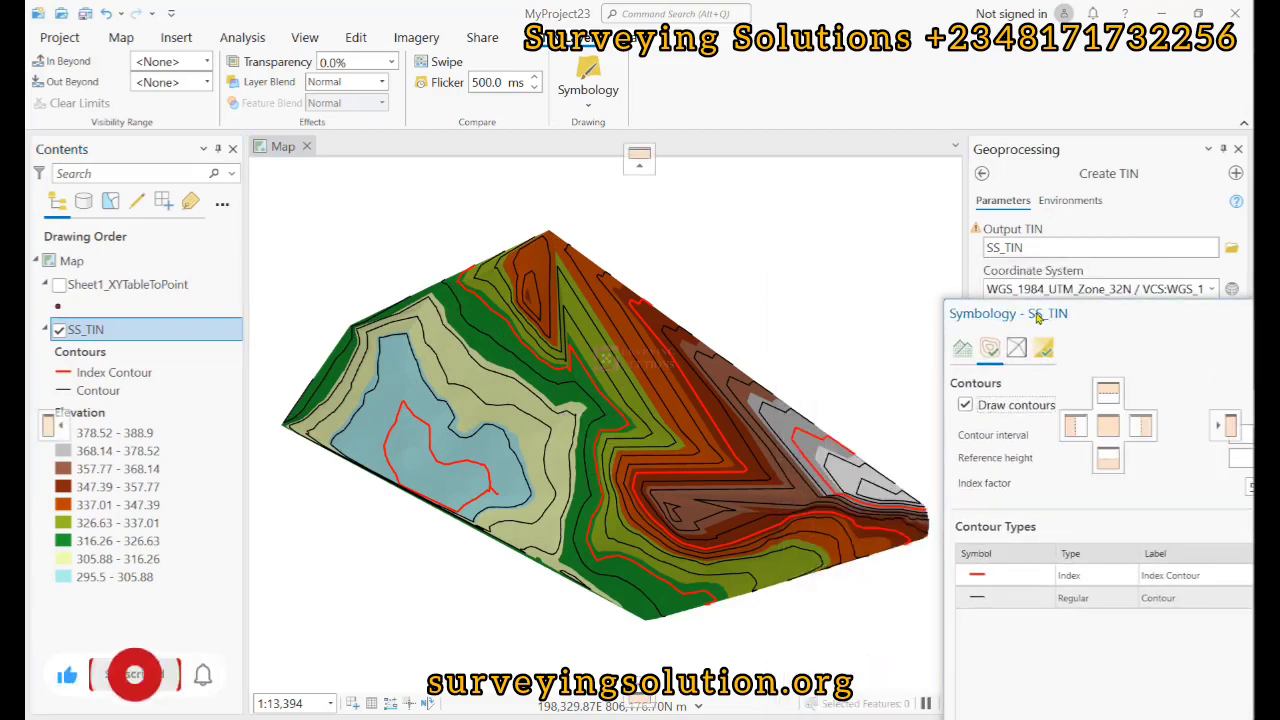
drag(1038, 316, 587, 178)
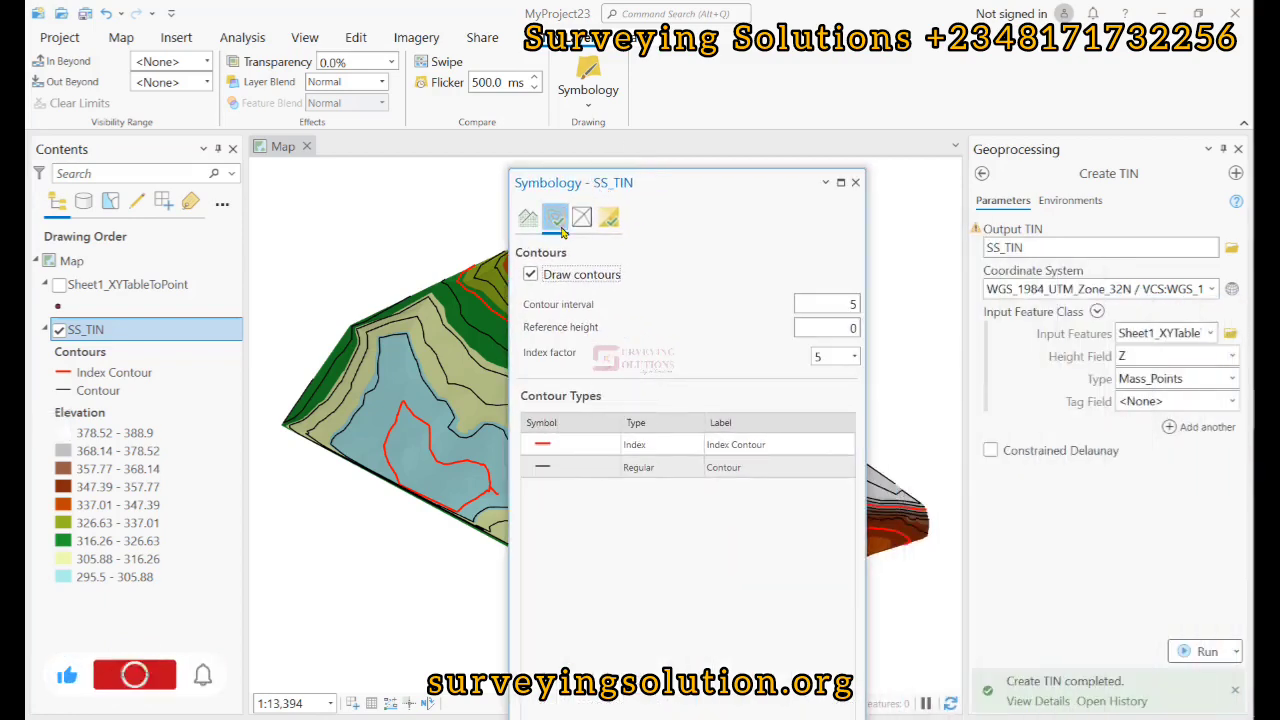
click(530, 275)
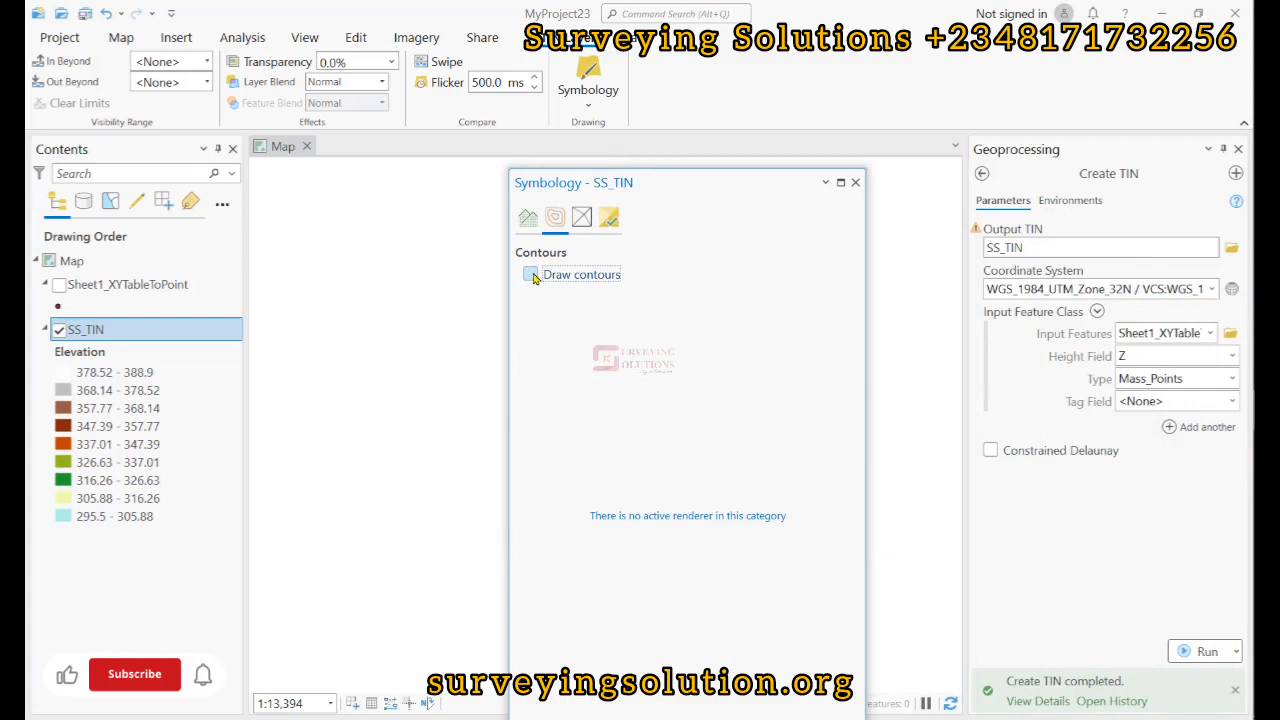
click(529, 218)
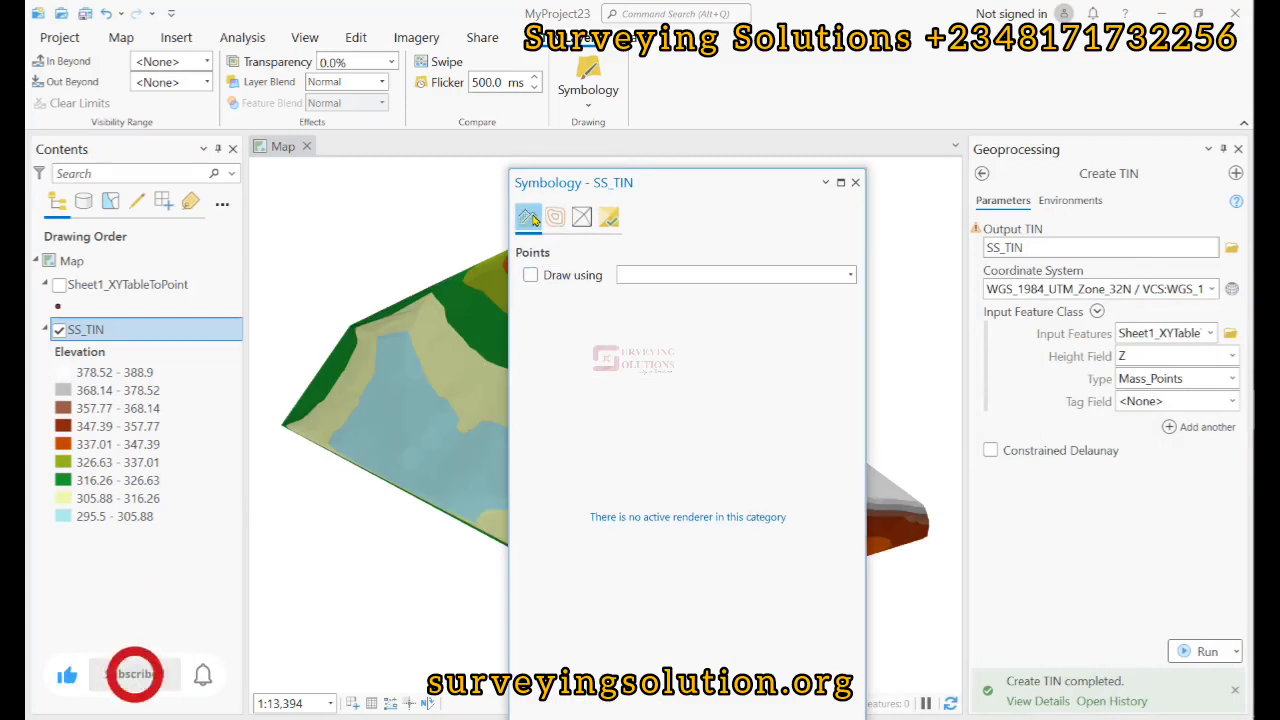
click(855, 183)
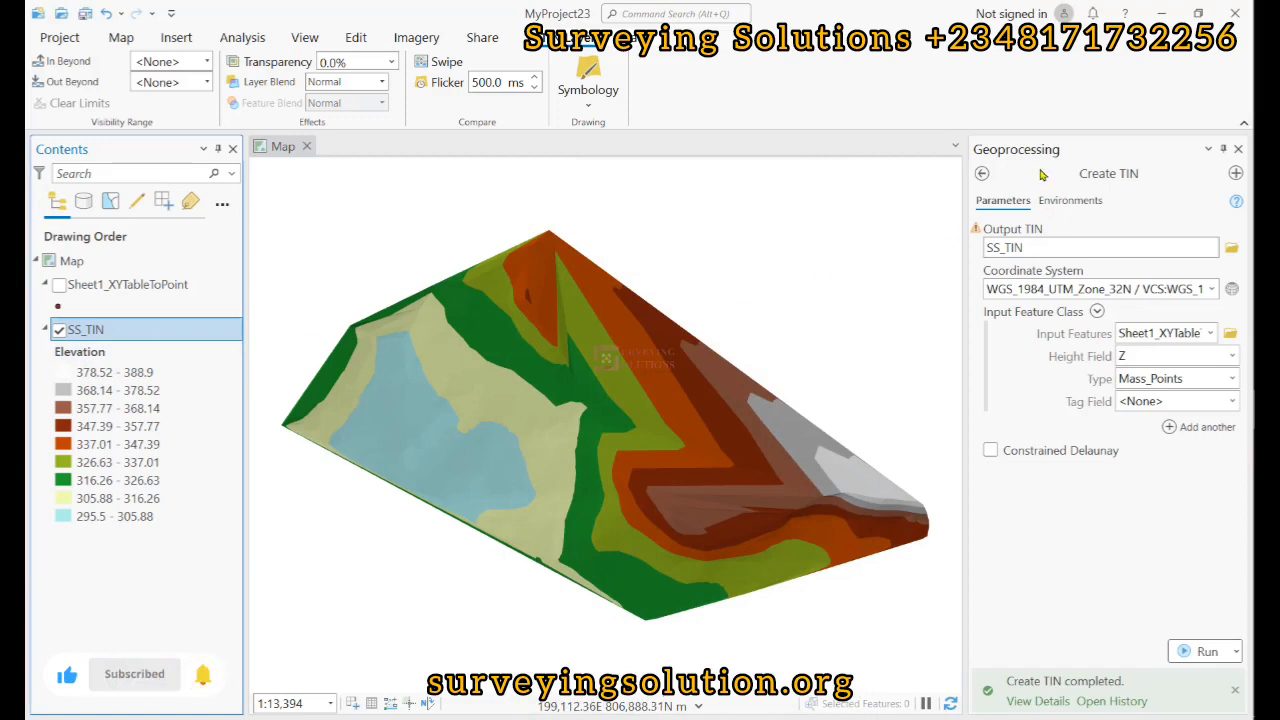
click(982, 175)
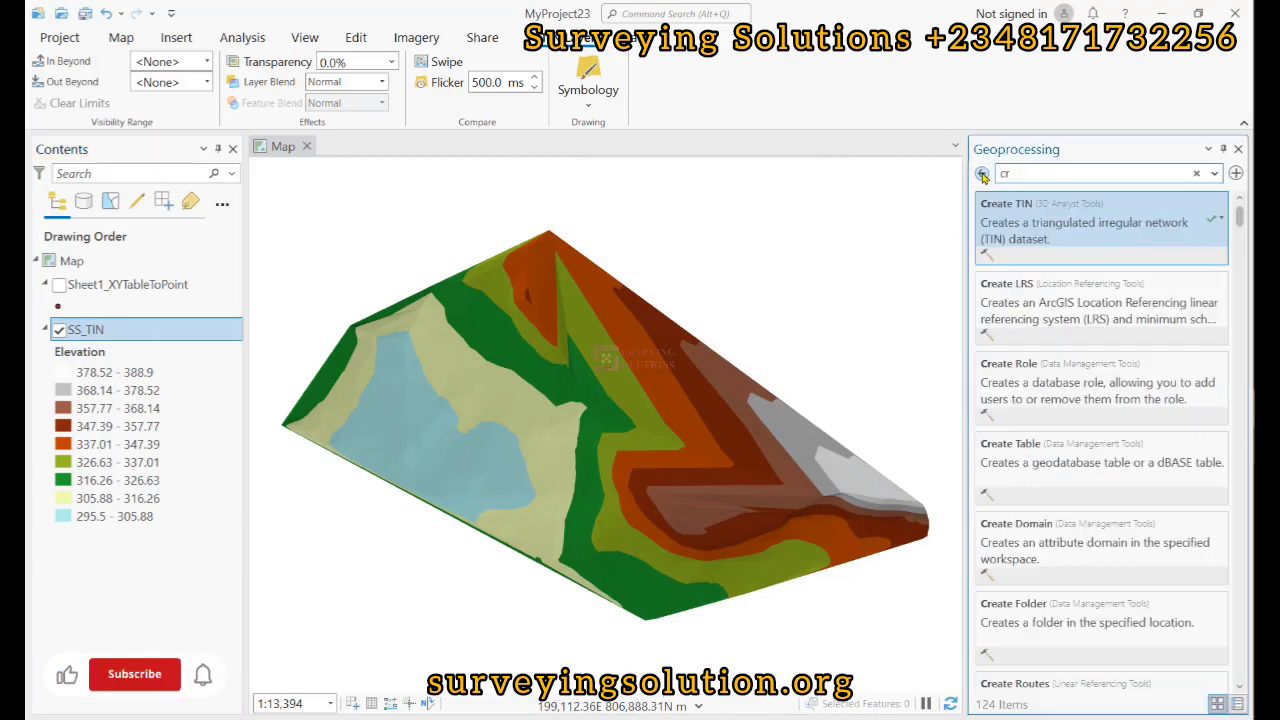
Step: Run TIN To Raster on SS_TIN, saving the output raster as TIN_Raster
click(1035, 172)
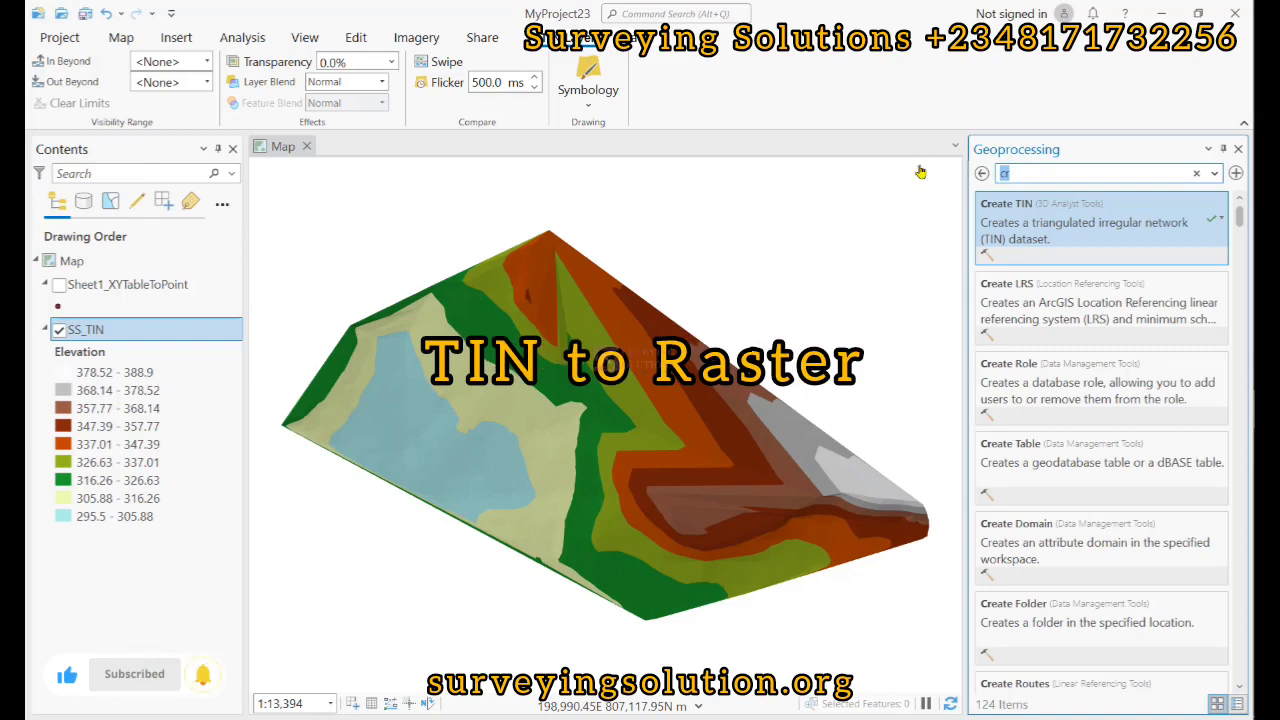
text(tin to)
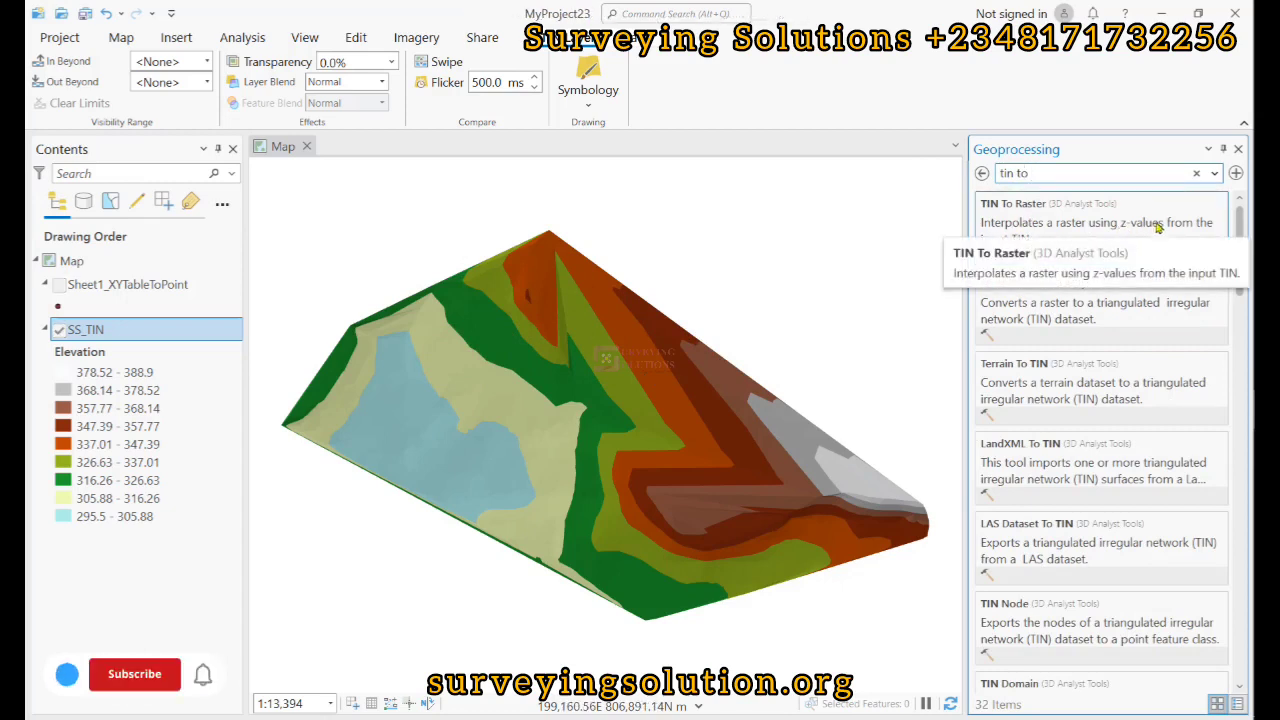
click(1051, 239)
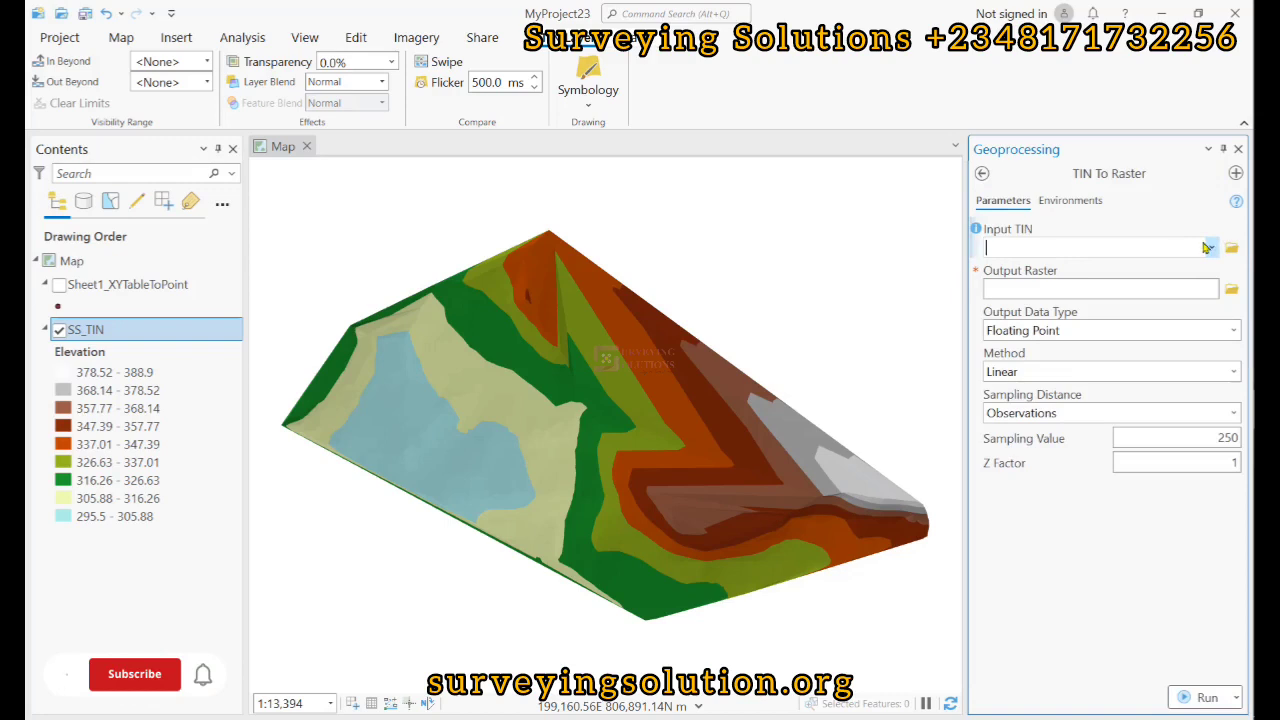
click(1212, 246)
click(1030, 270)
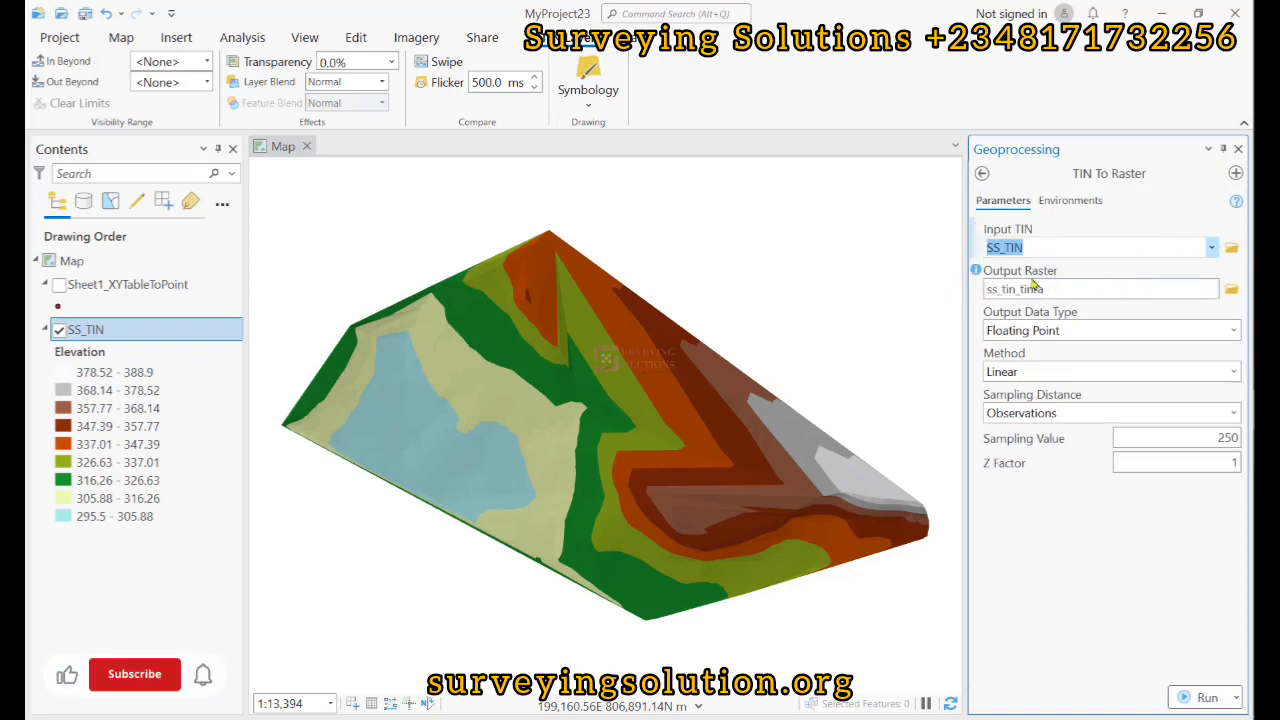
click(1231, 289)
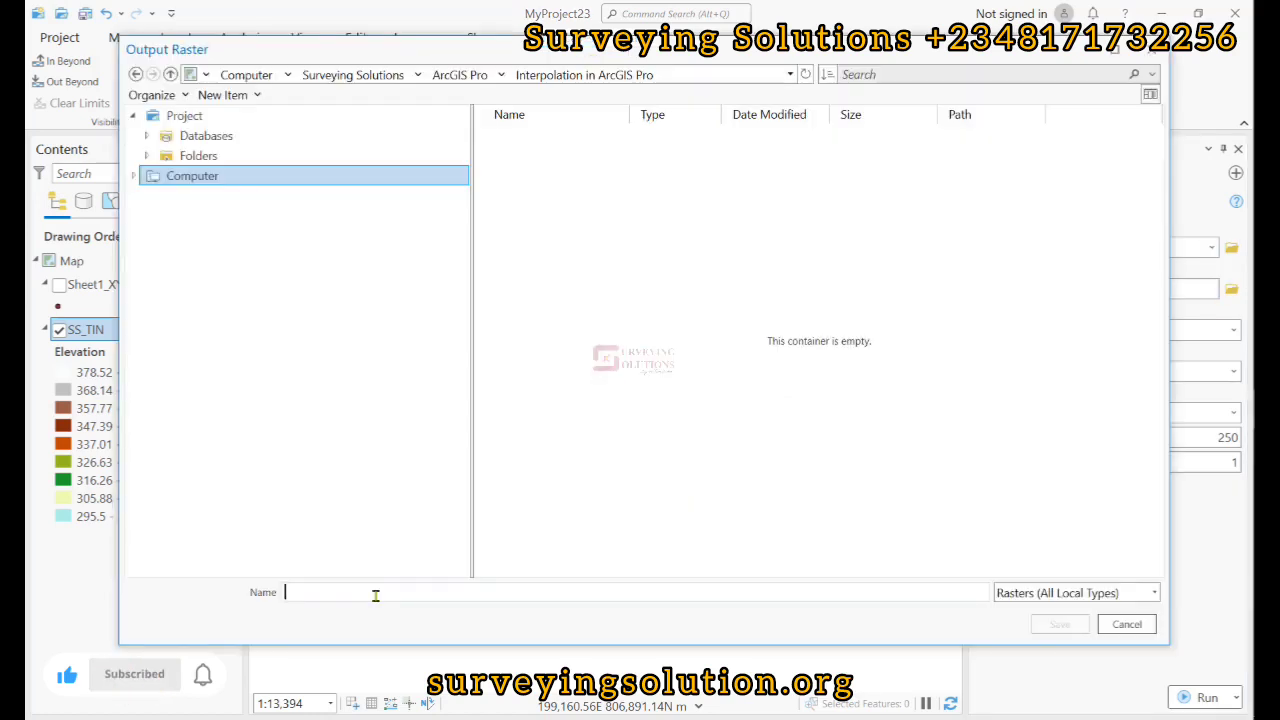
text(TI)
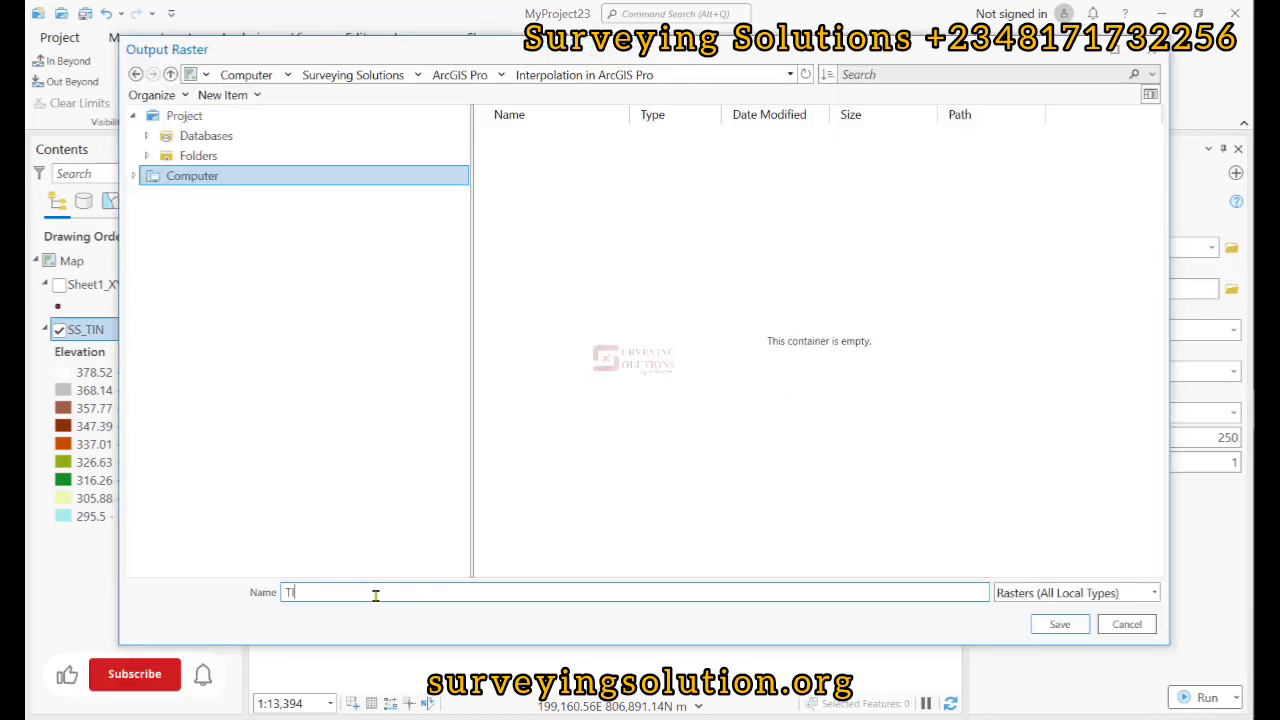
text(N_)
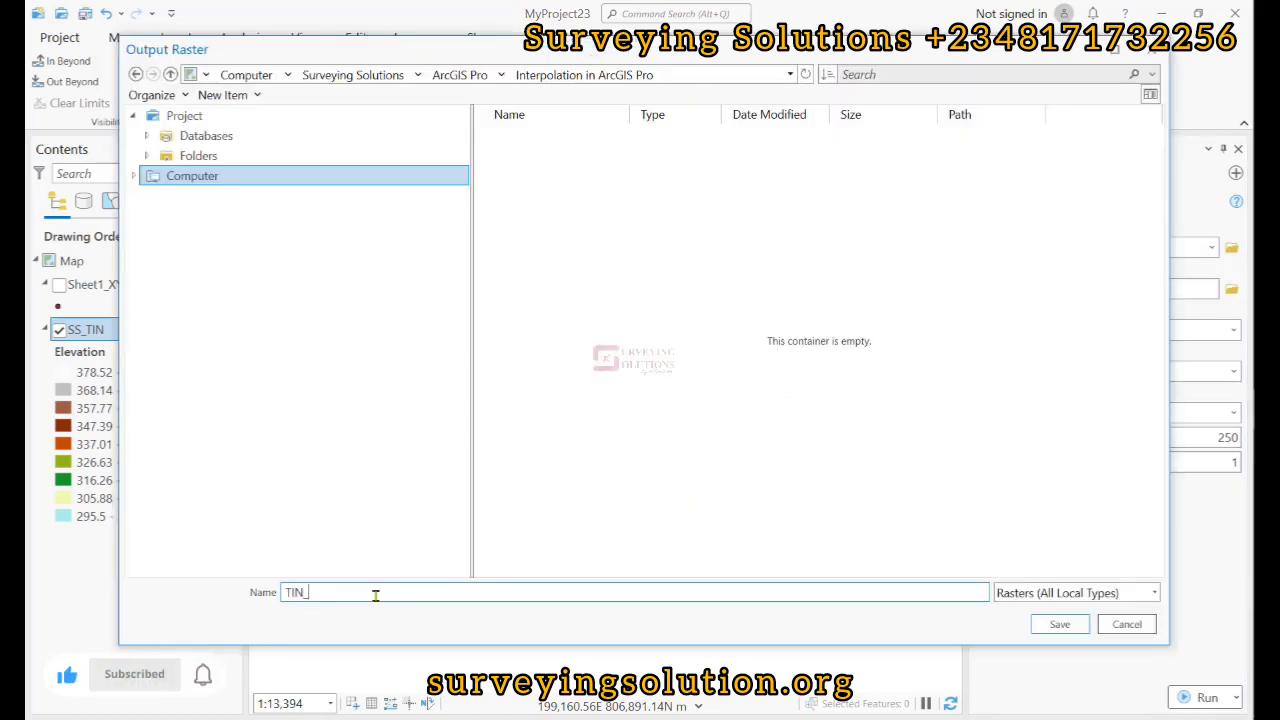
text(Raster)
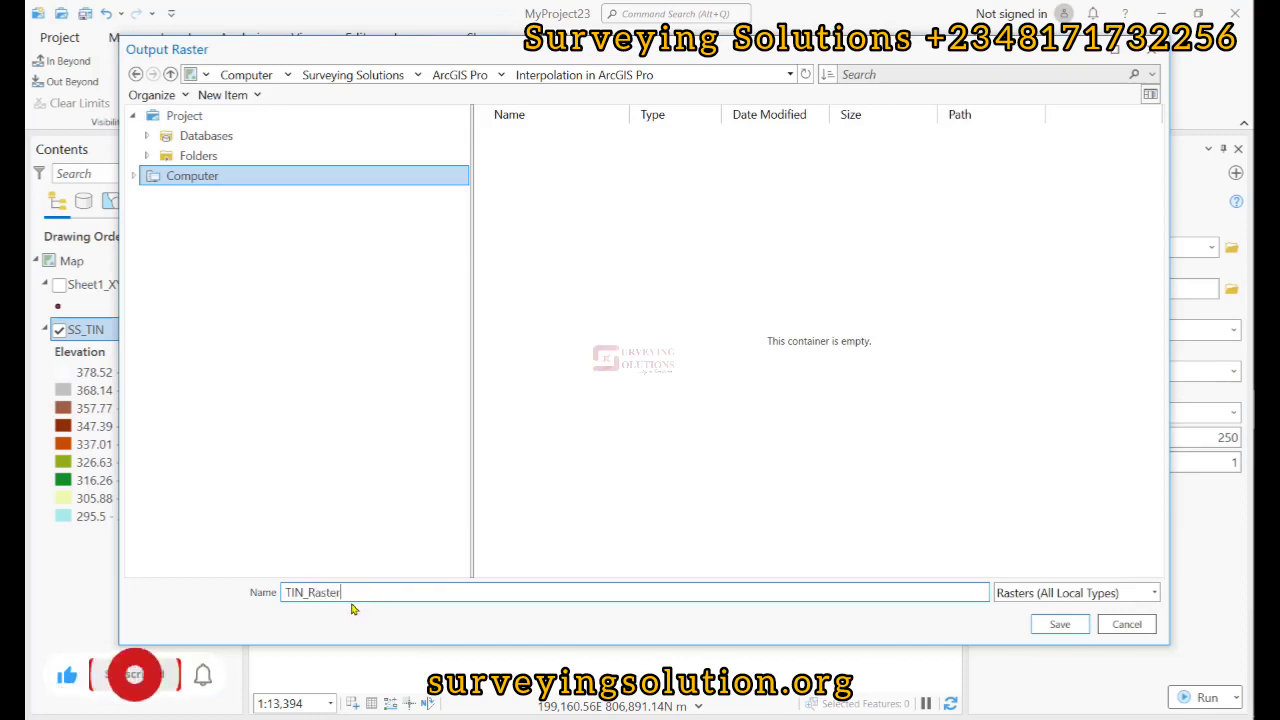
click(1062, 624)
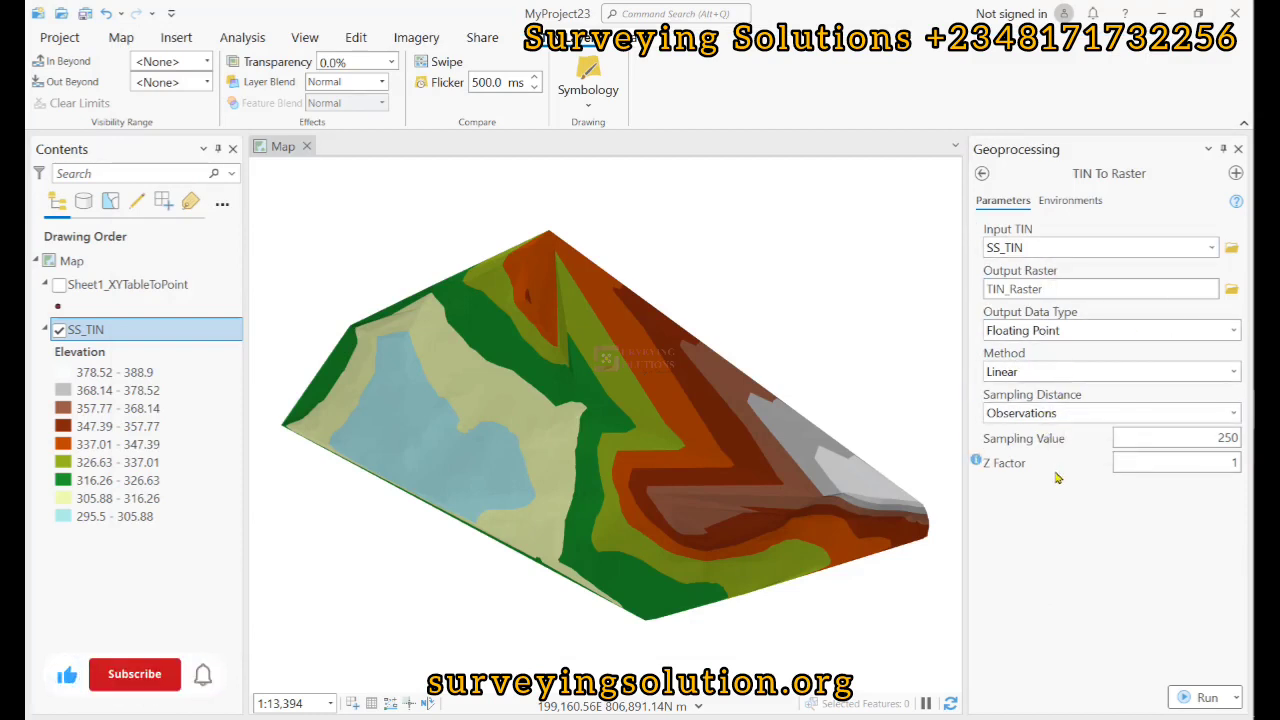
click(1198, 698)
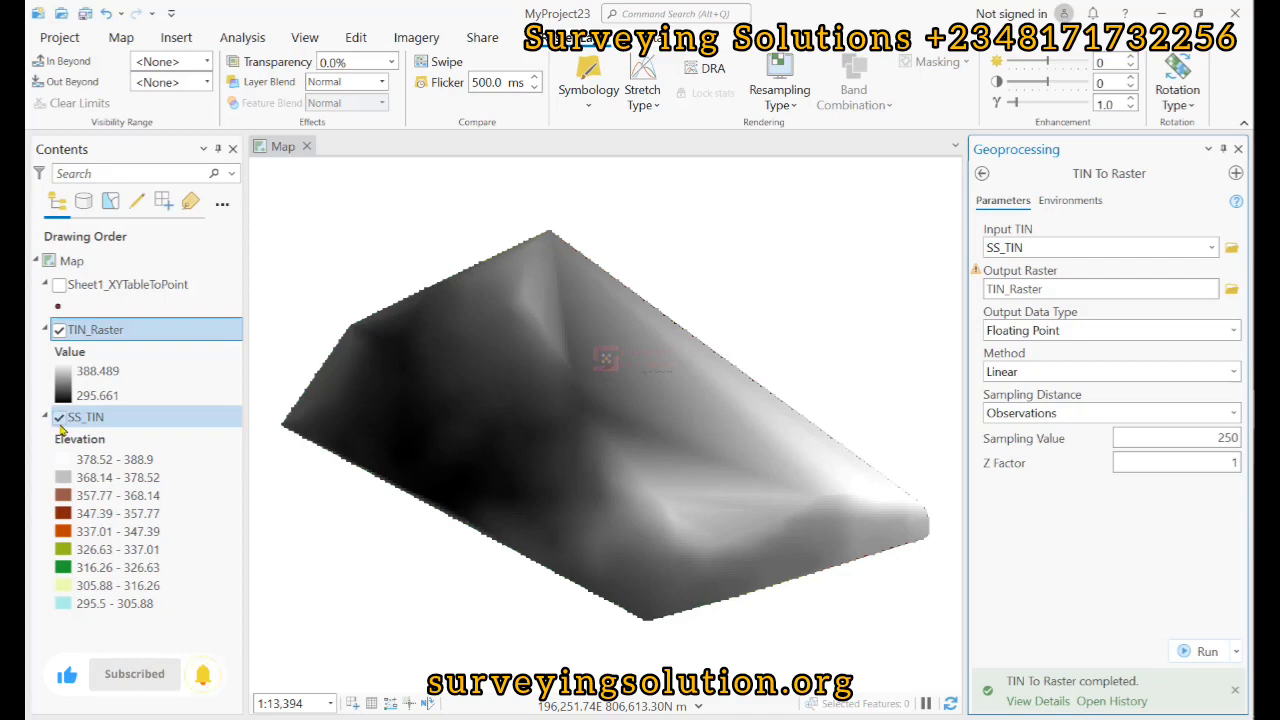
Step: Hide SS_TIN and give TIN_Raster a rainbow stretch from 295.661 to 388.489
click(59, 419)
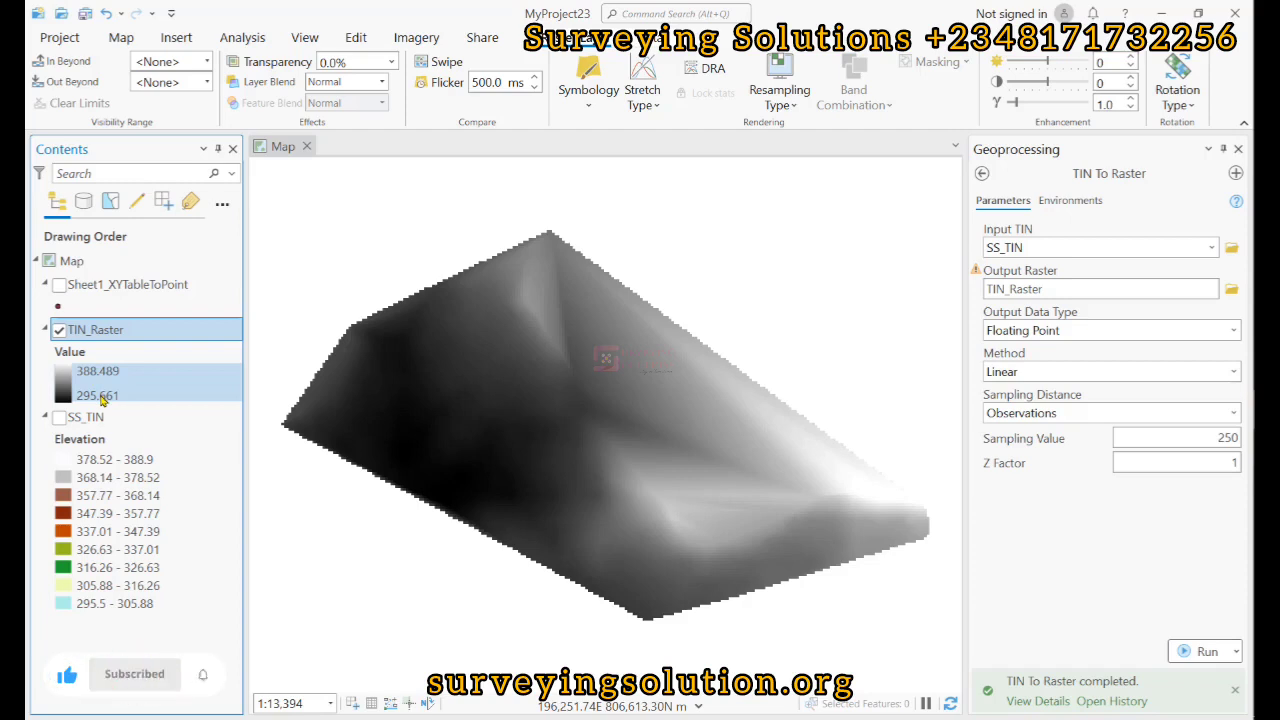
click(101, 383)
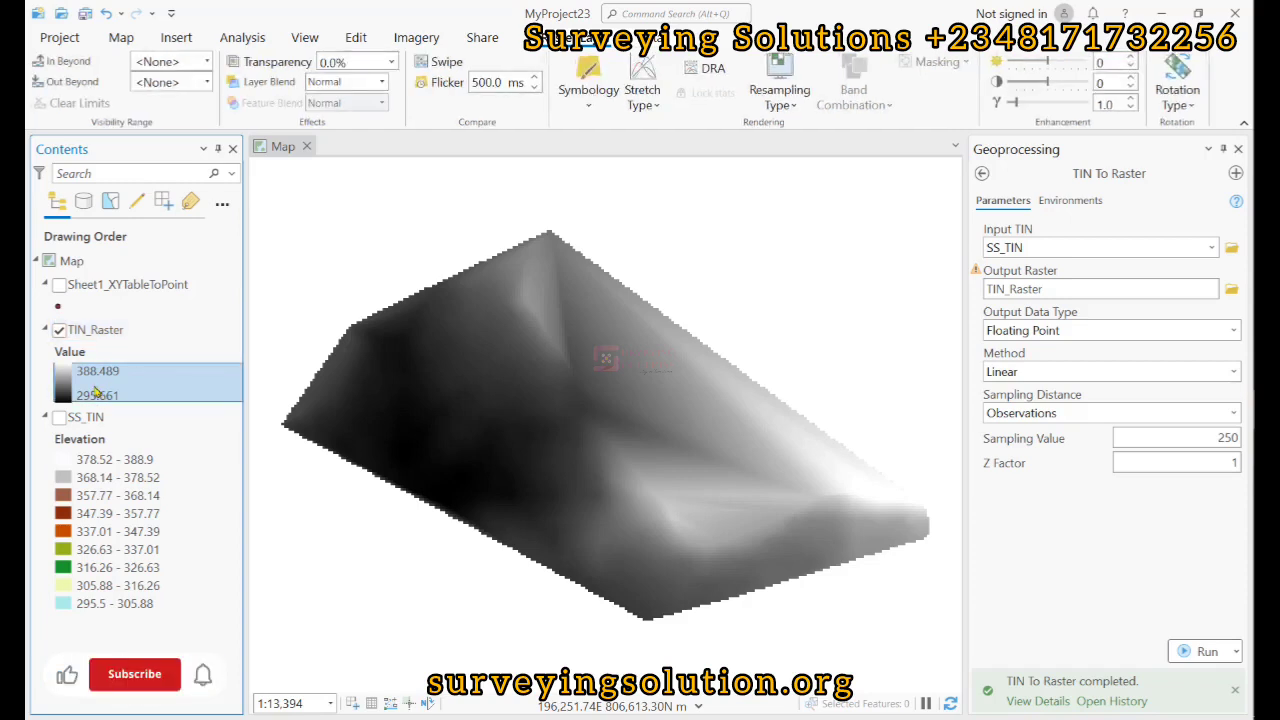
click(589, 69)
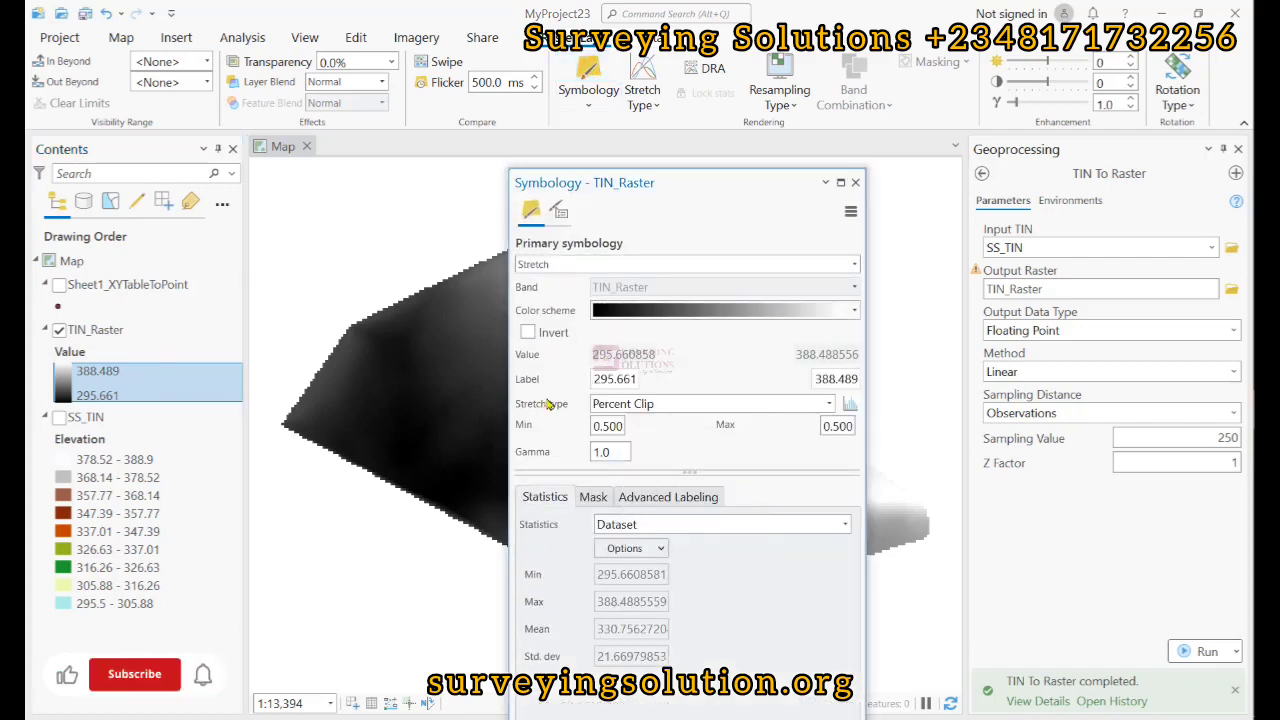
click(852, 312)
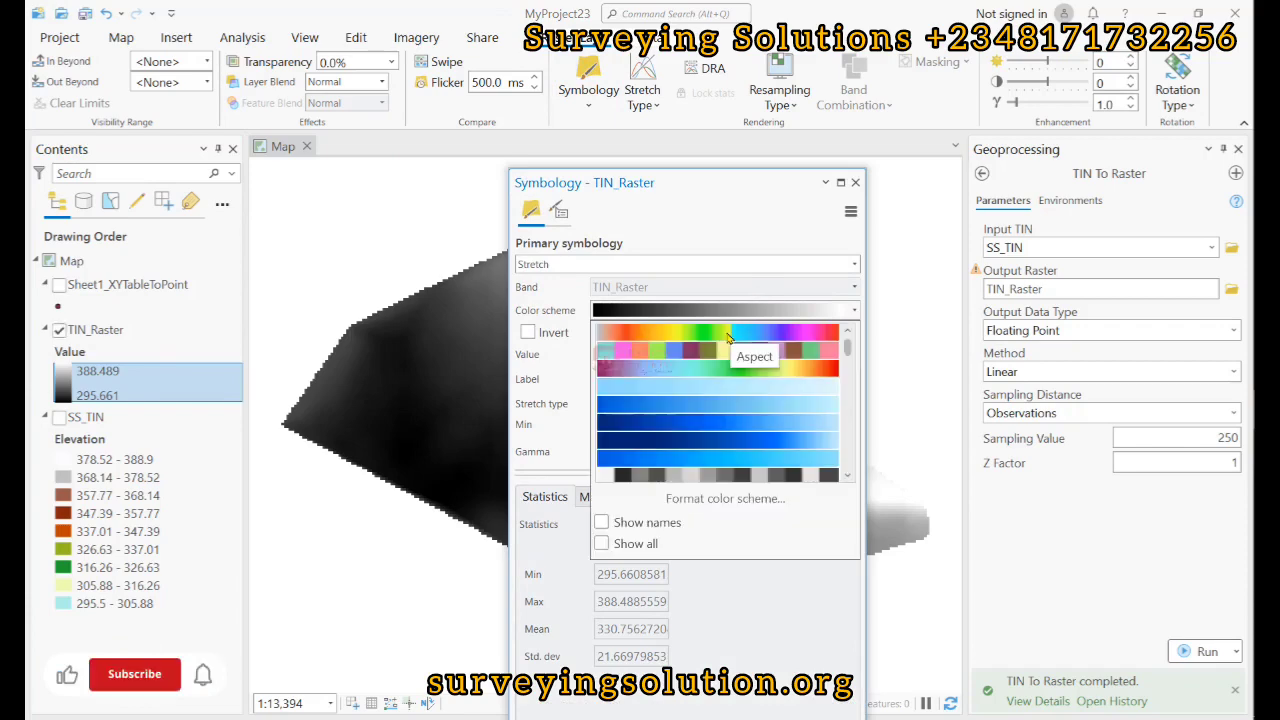
click(727, 337)
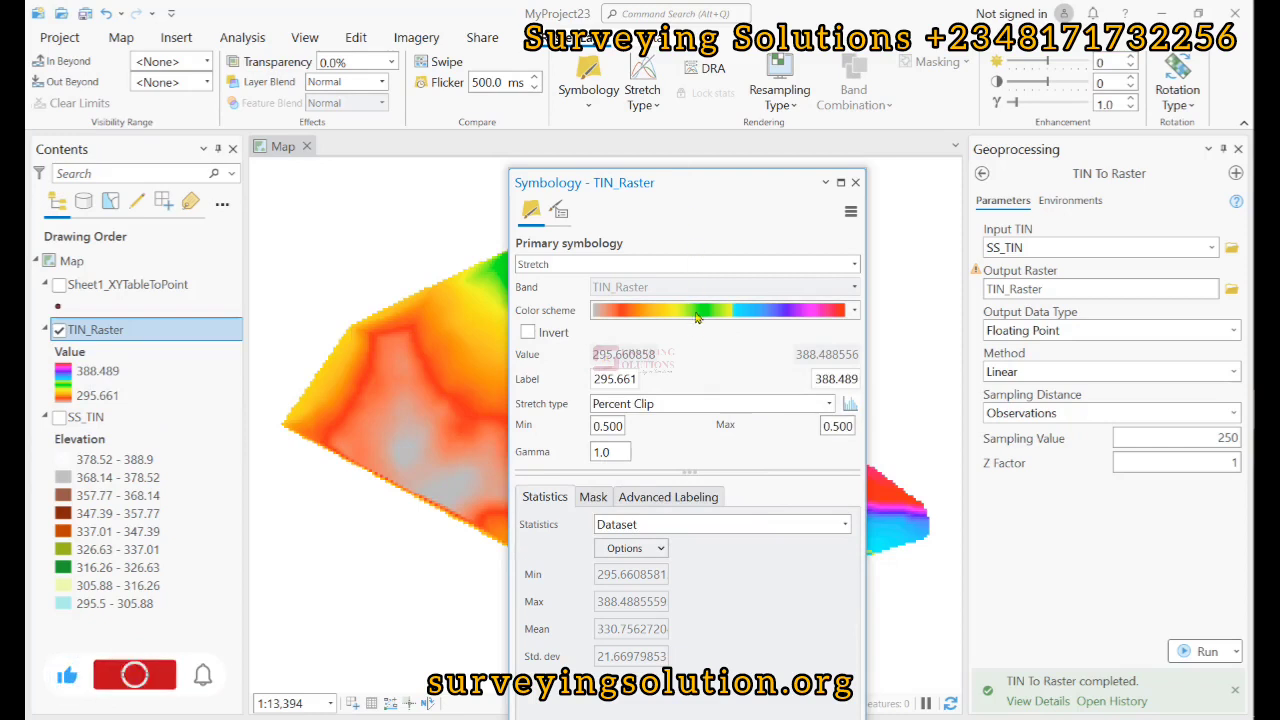
click(856, 311)
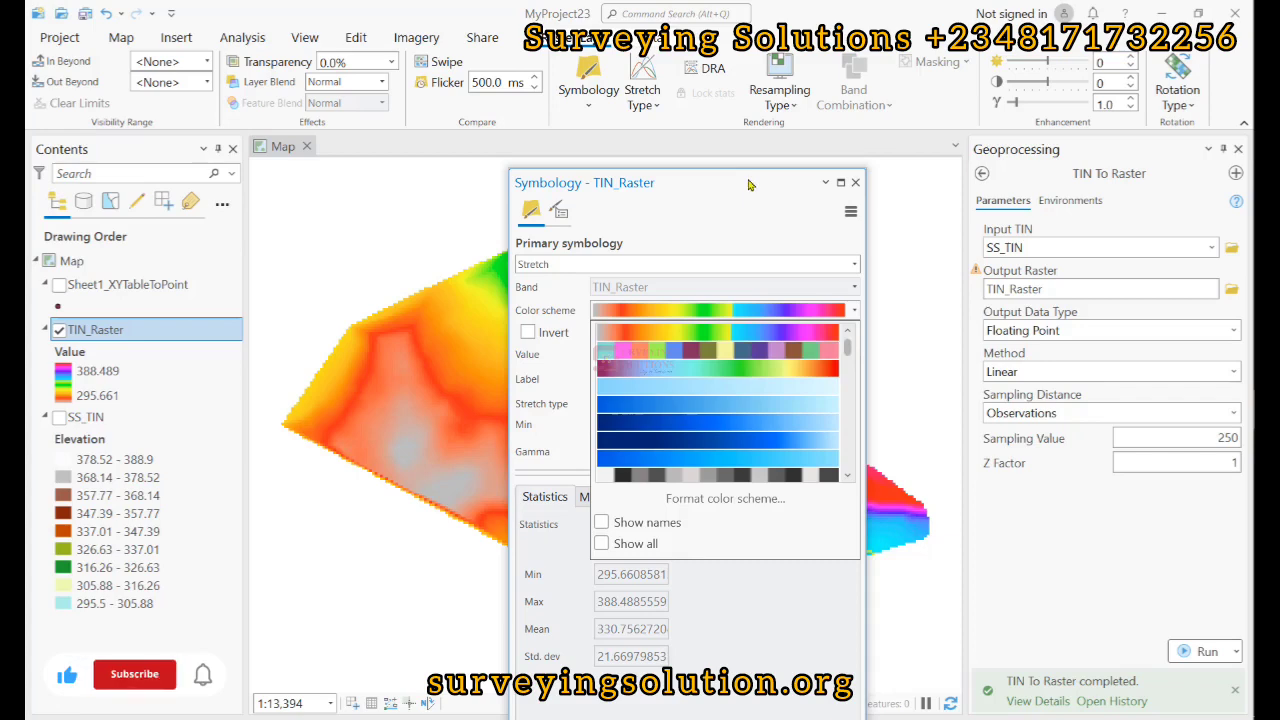
click(731, 335)
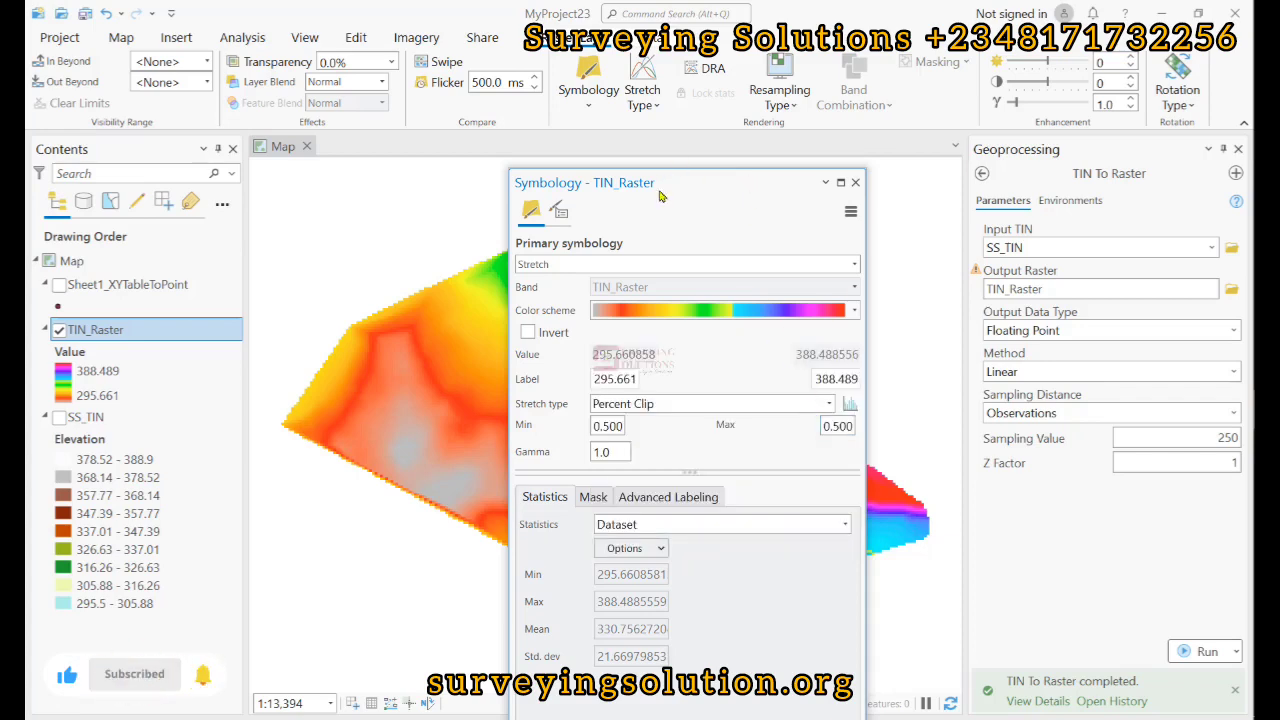
drag(660, 196, 844, 216)
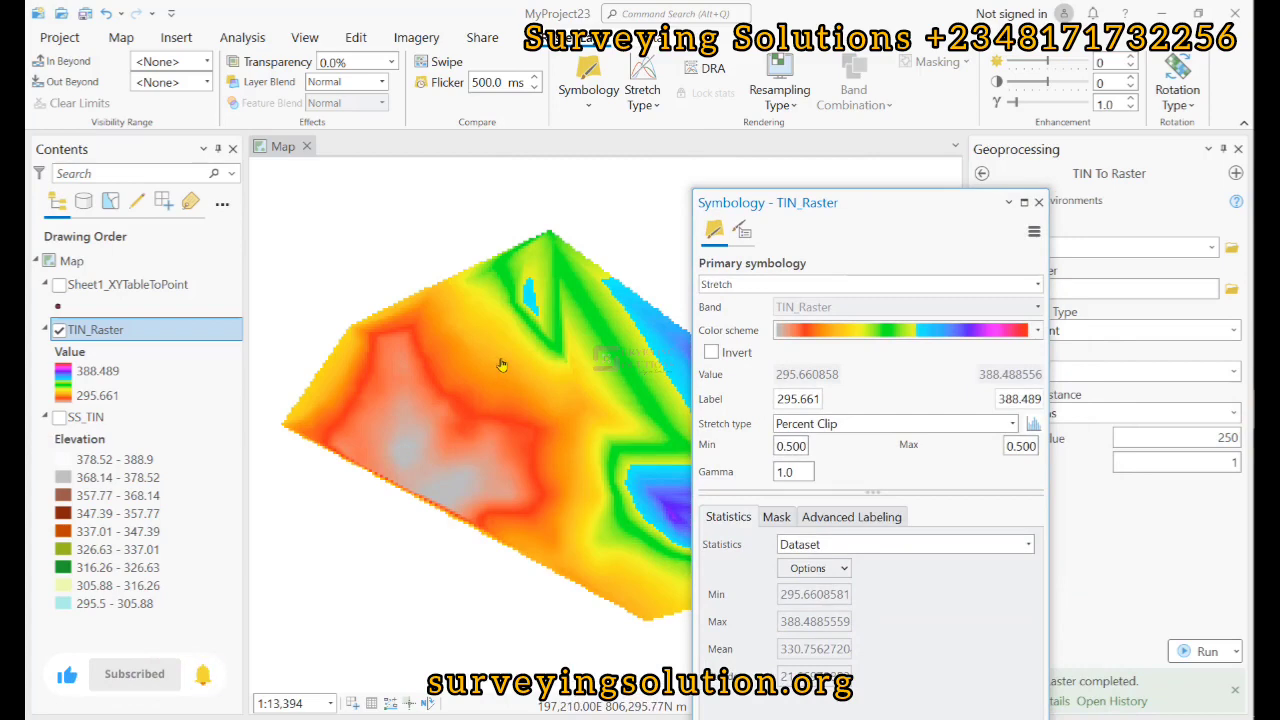
drag(897, 205, 860, 347)
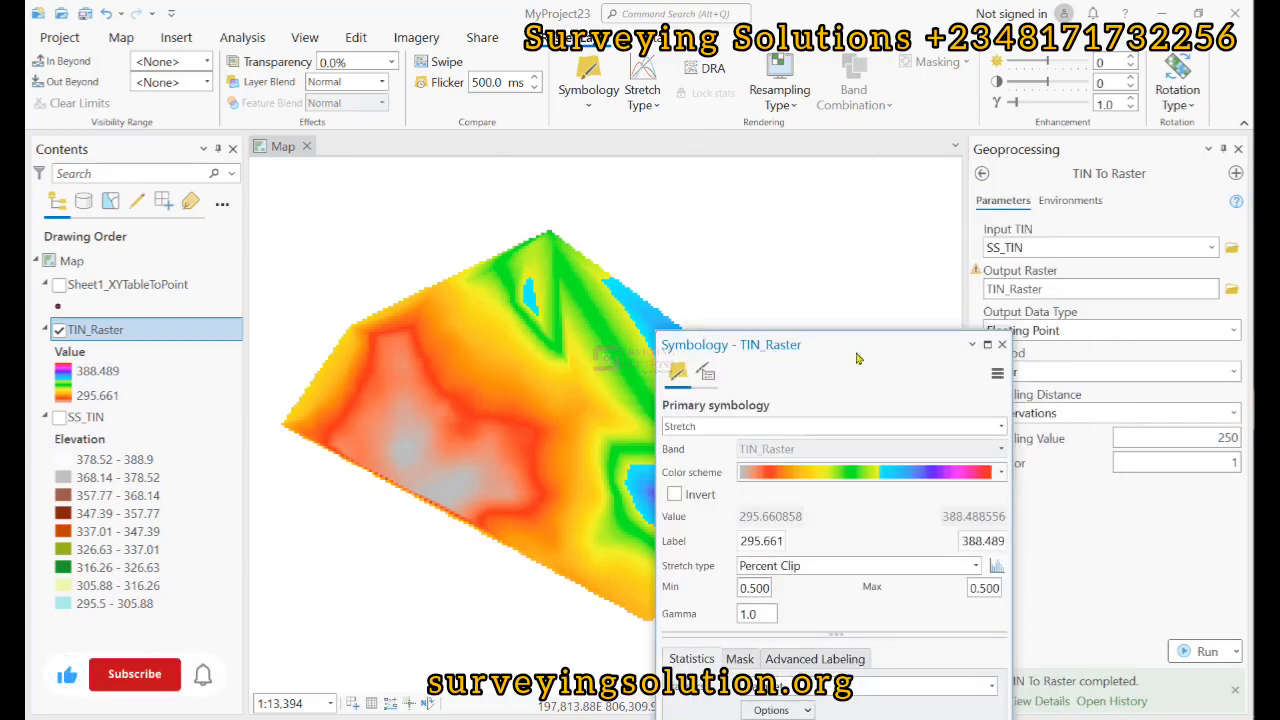
click(1002, 345)
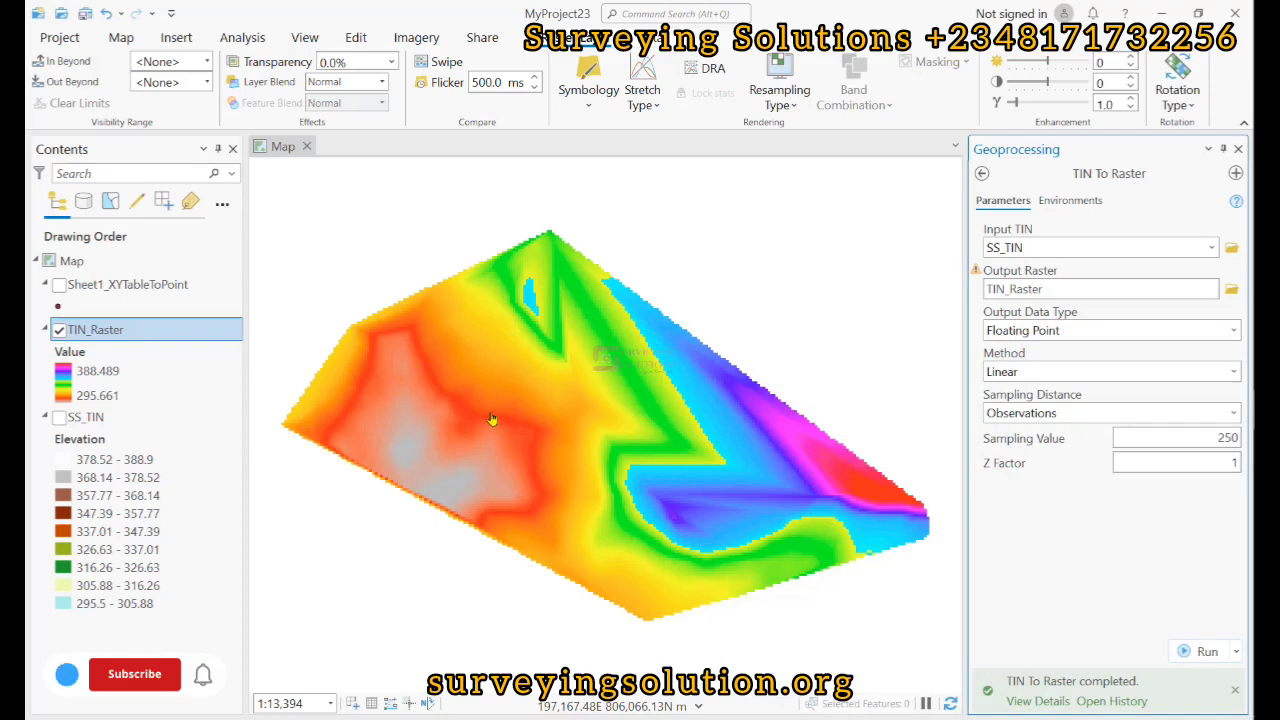
Step: Search geoprocessing for 'cont' and open the 3D Analyst Contour tool
click(982, 173)
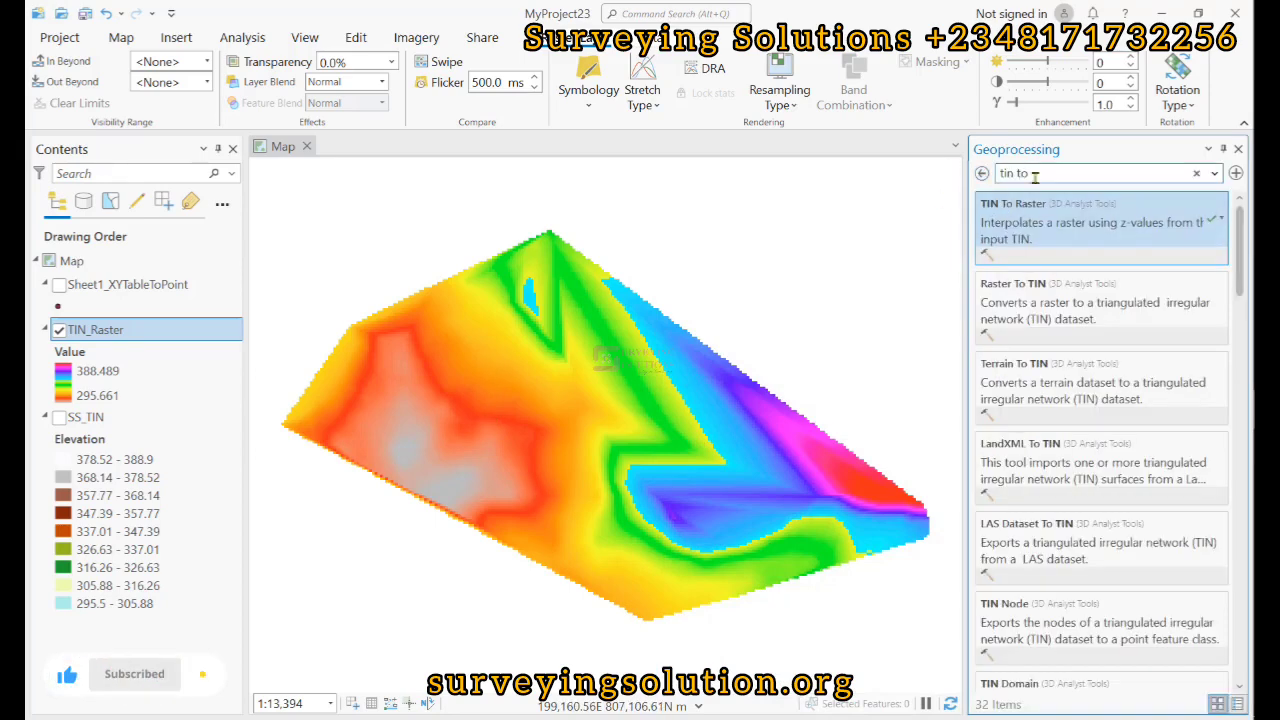
triple_click(1035, 175)
text(cont)
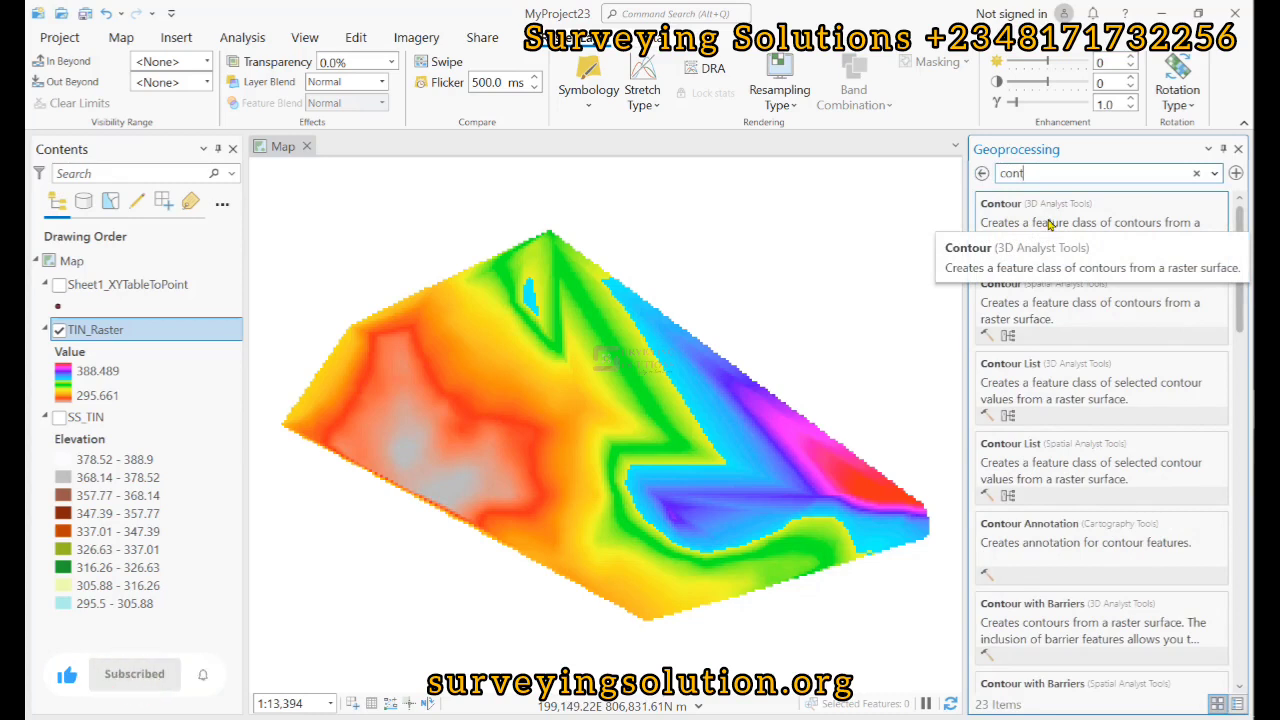
click(1048, 224)
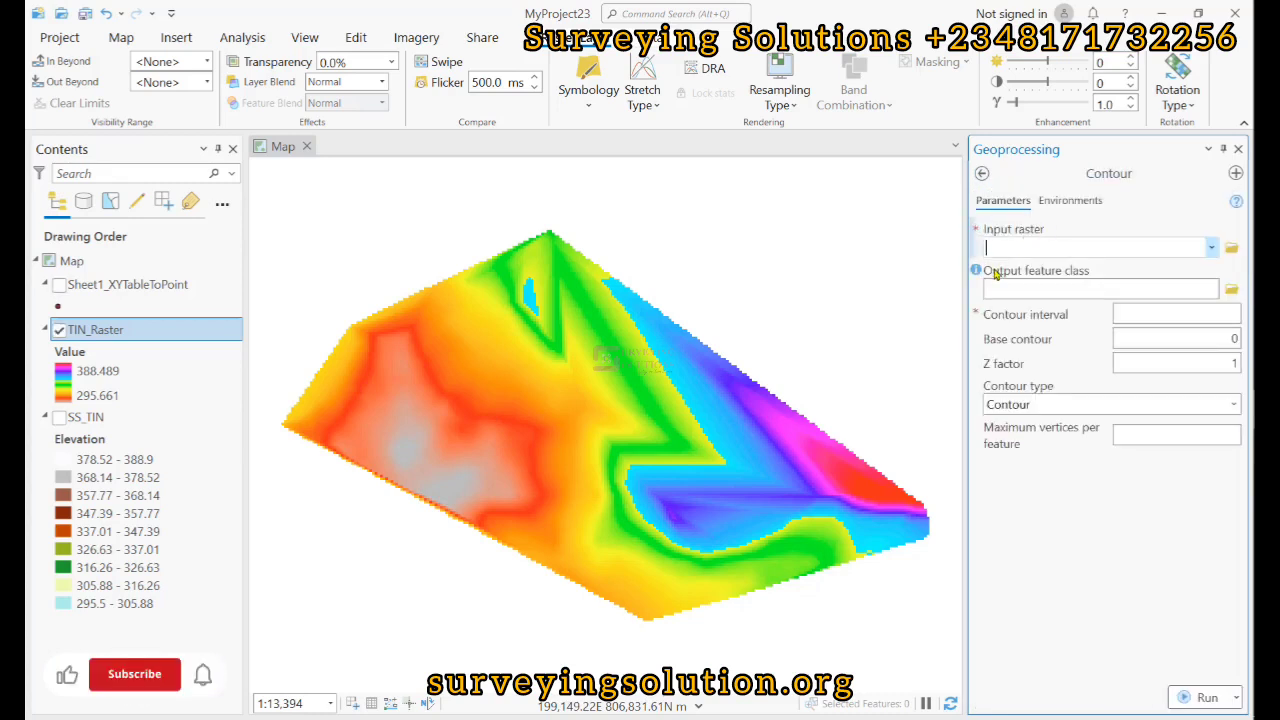
Step: Set TIN_Raster as the input raster and save the output as Contours
click(1211, 248)
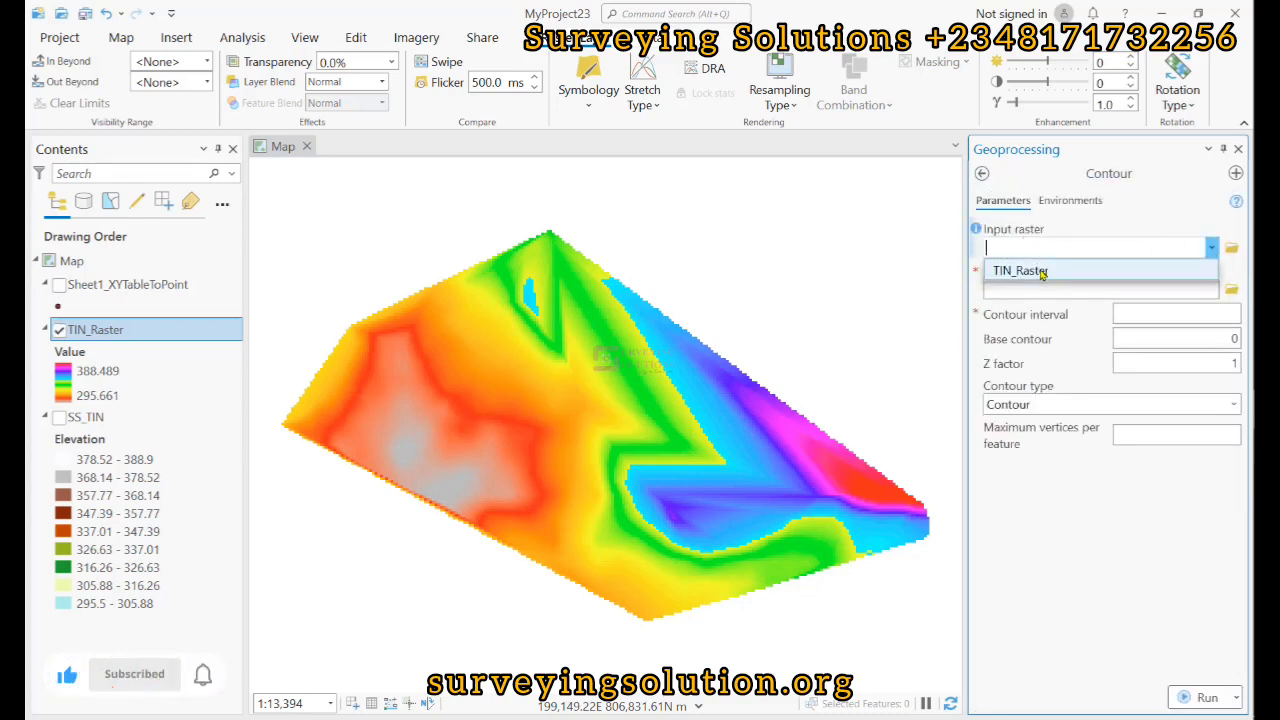
click(1031, 272)
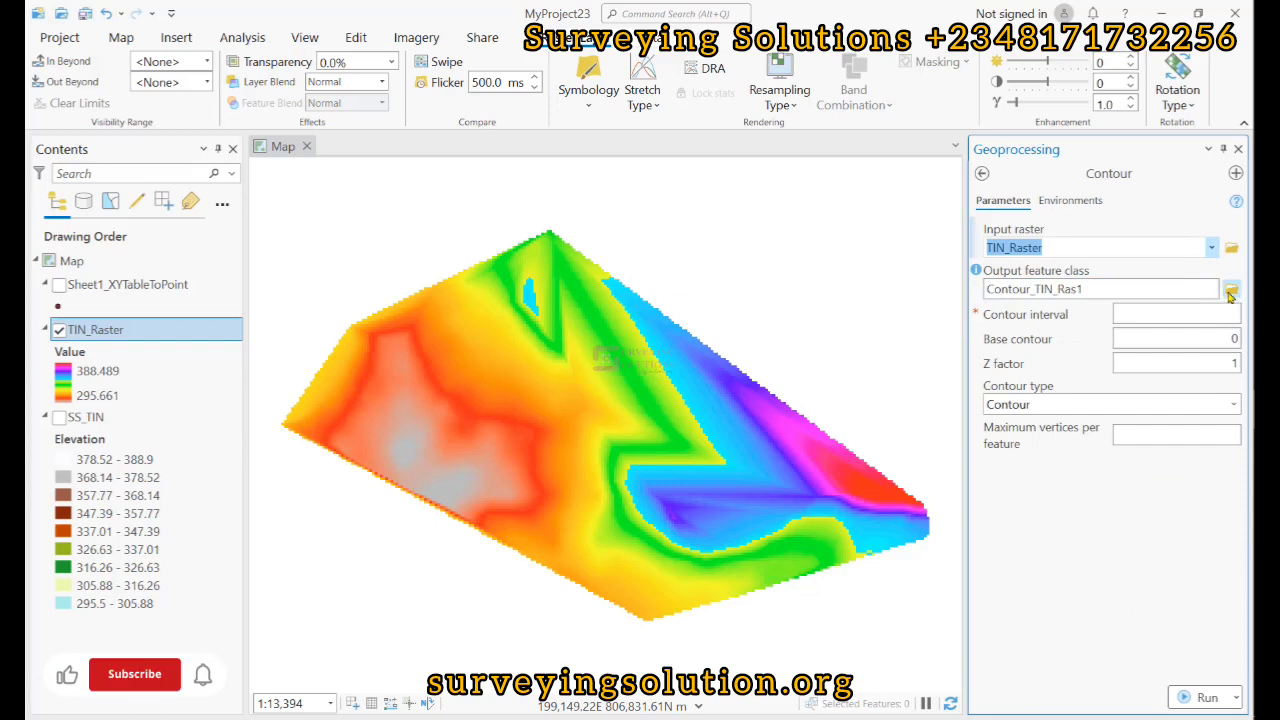
click(1231, 289)
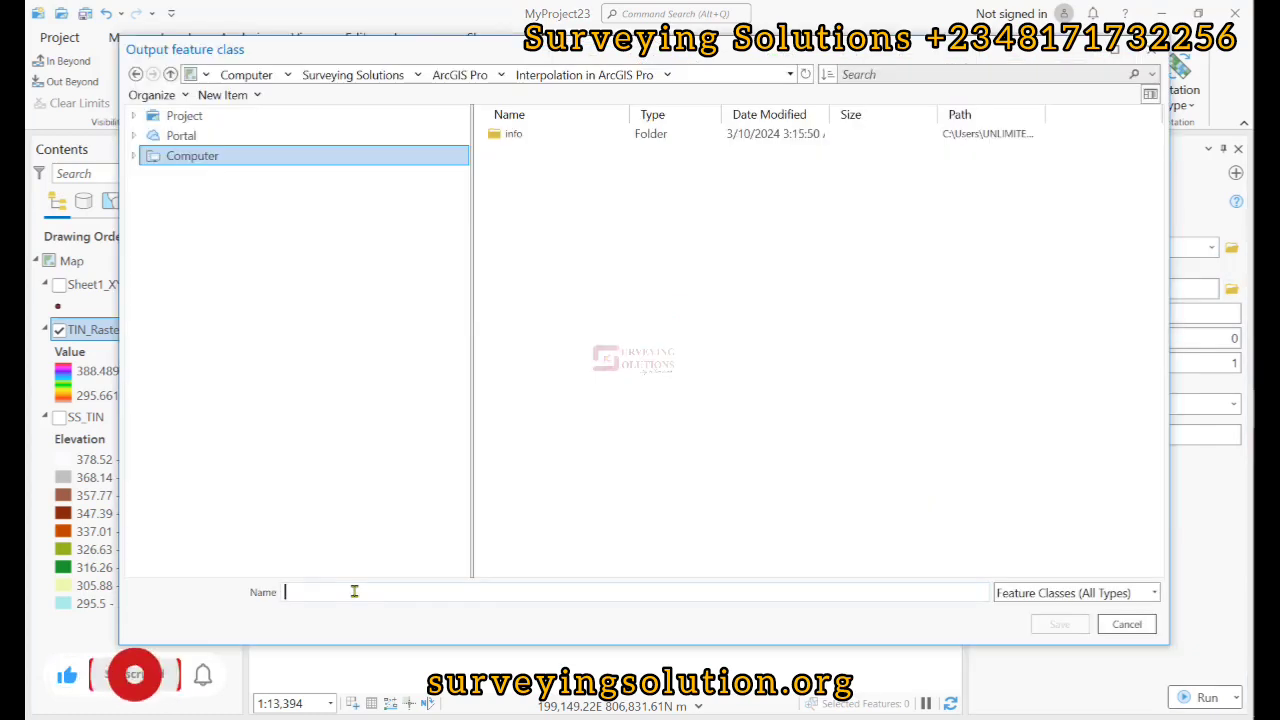
text(Con)
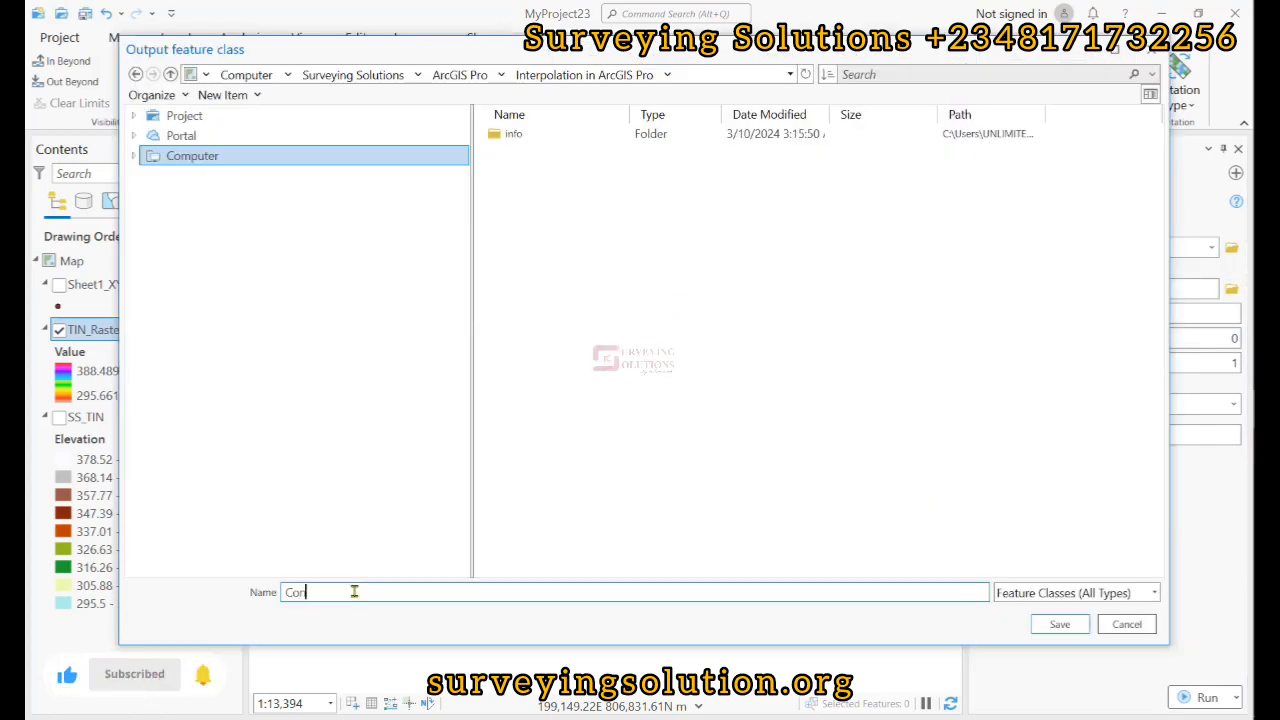
text(tpurs)
key(Return)
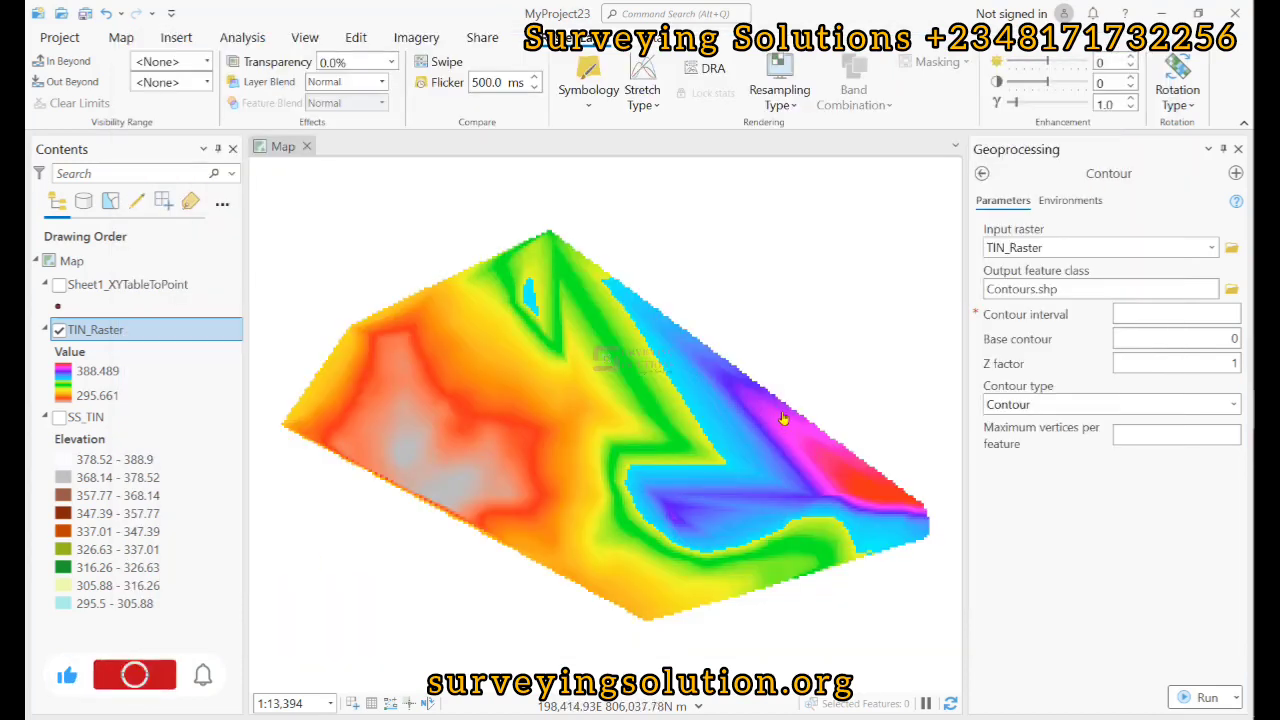
Step: Use a 5 m contour interval with plain Contour type and run the tool
click(1193, 316)
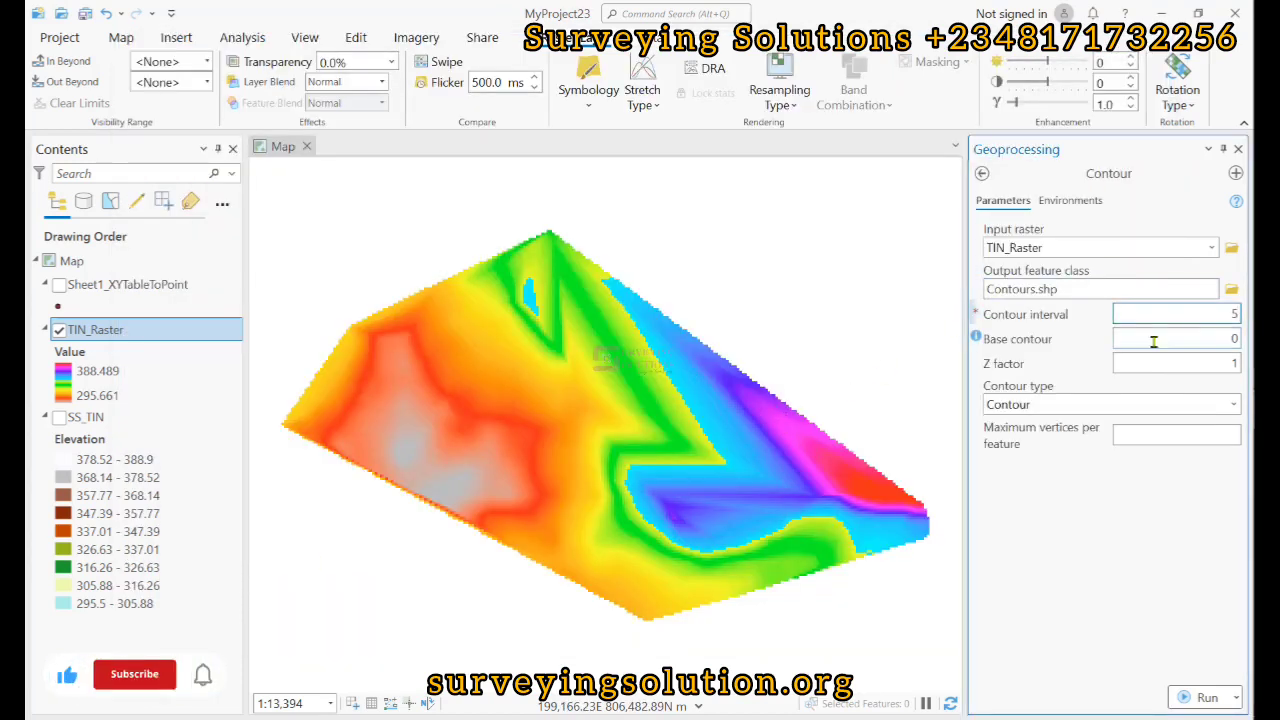
click(1235, 404)
click(1235, 405)
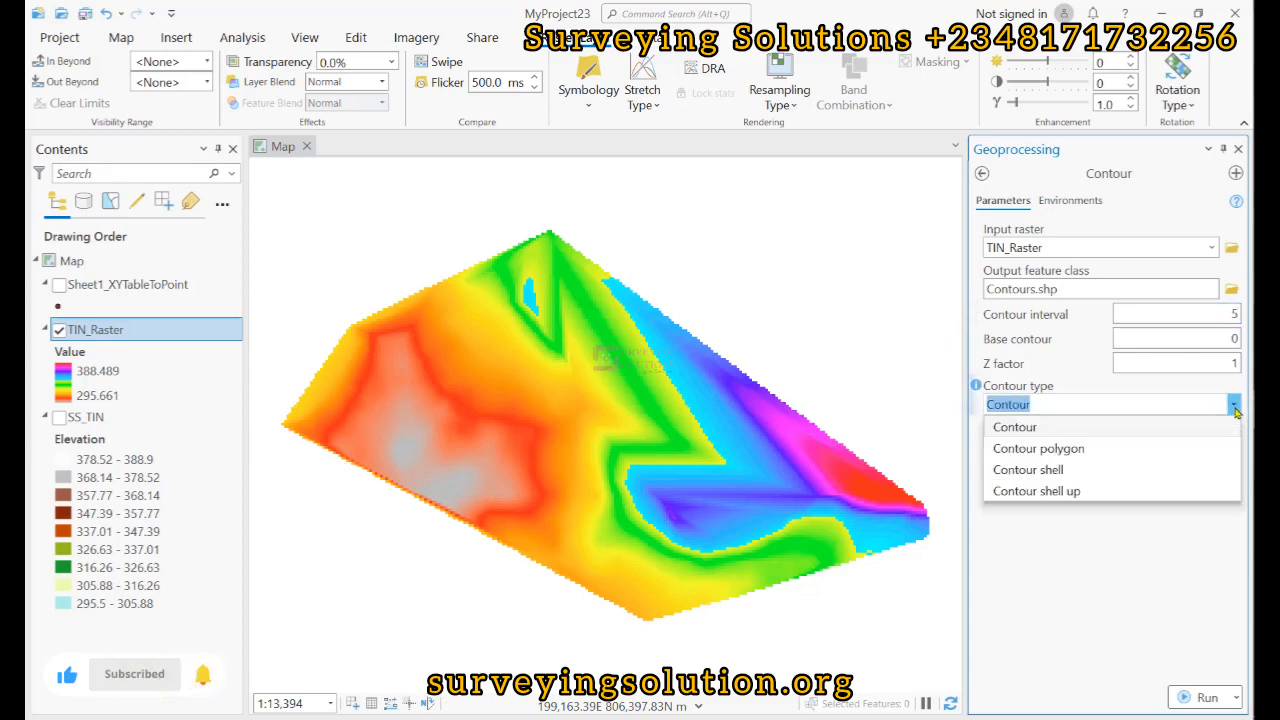
click(1068, 427)
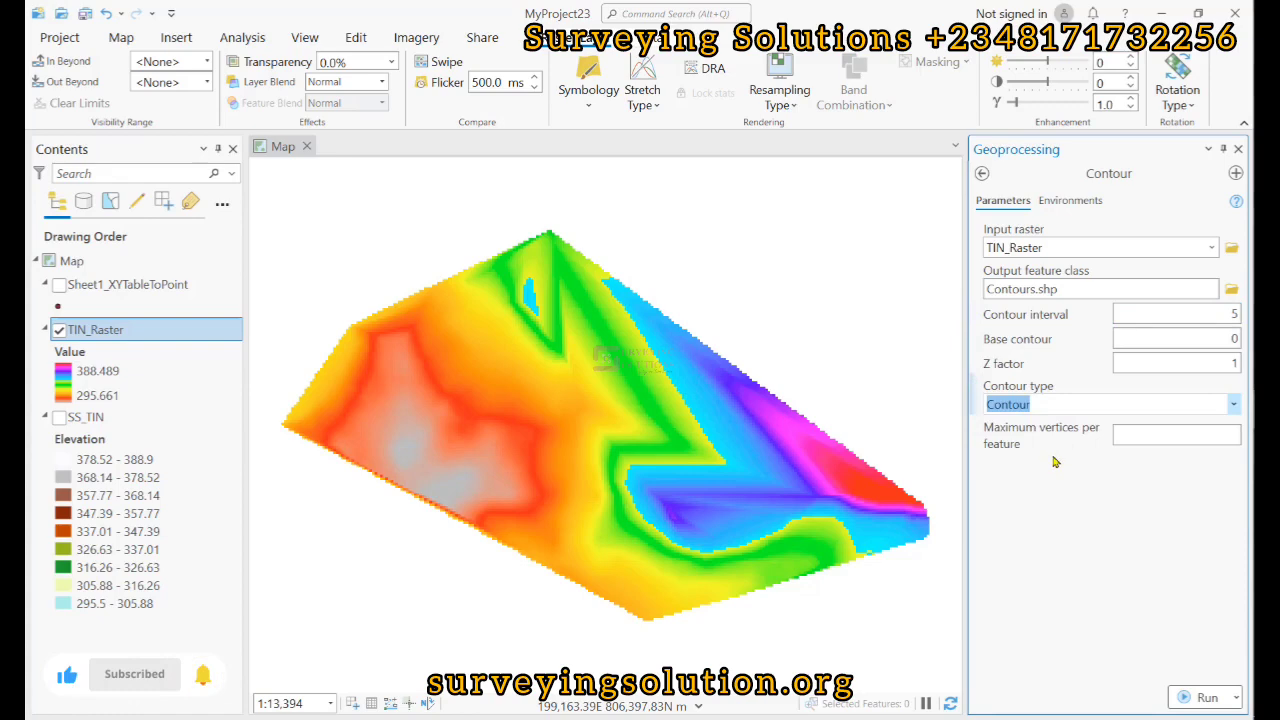
click(1207, 699)
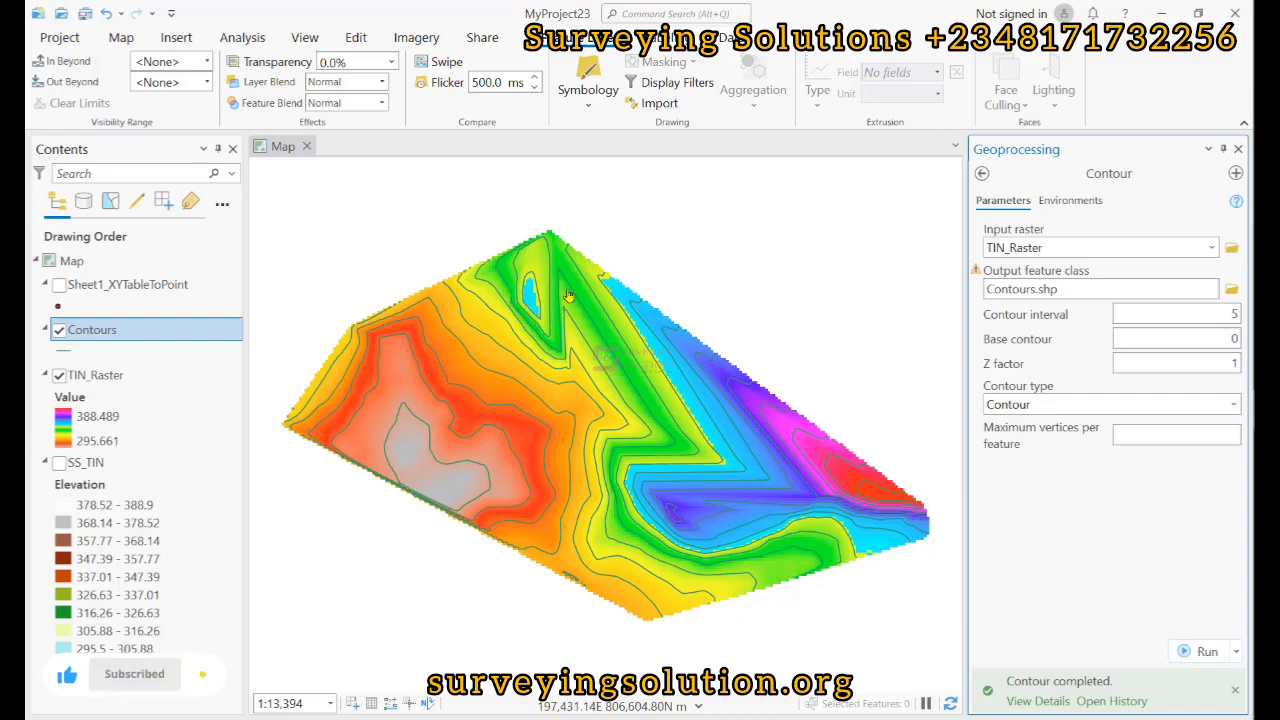
Step: Review the 92 records in the Contours attribute table, then close it
right_click(114, 327)
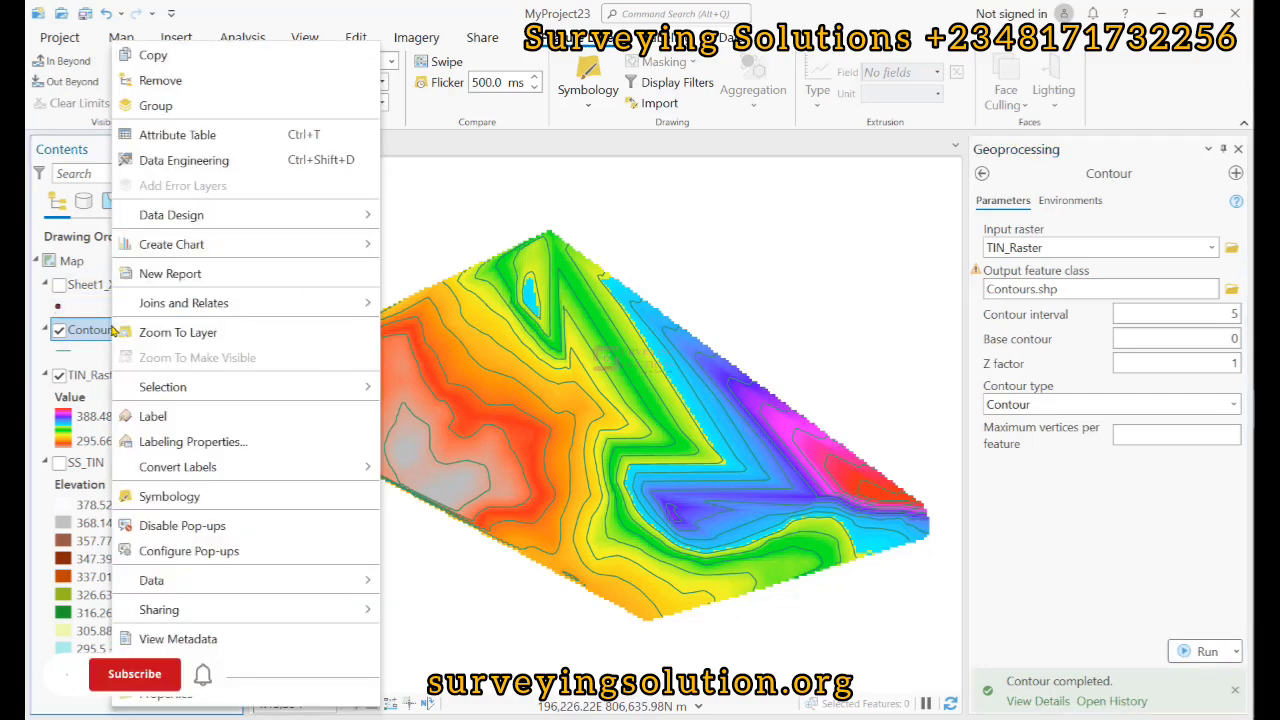
click(199, 134)
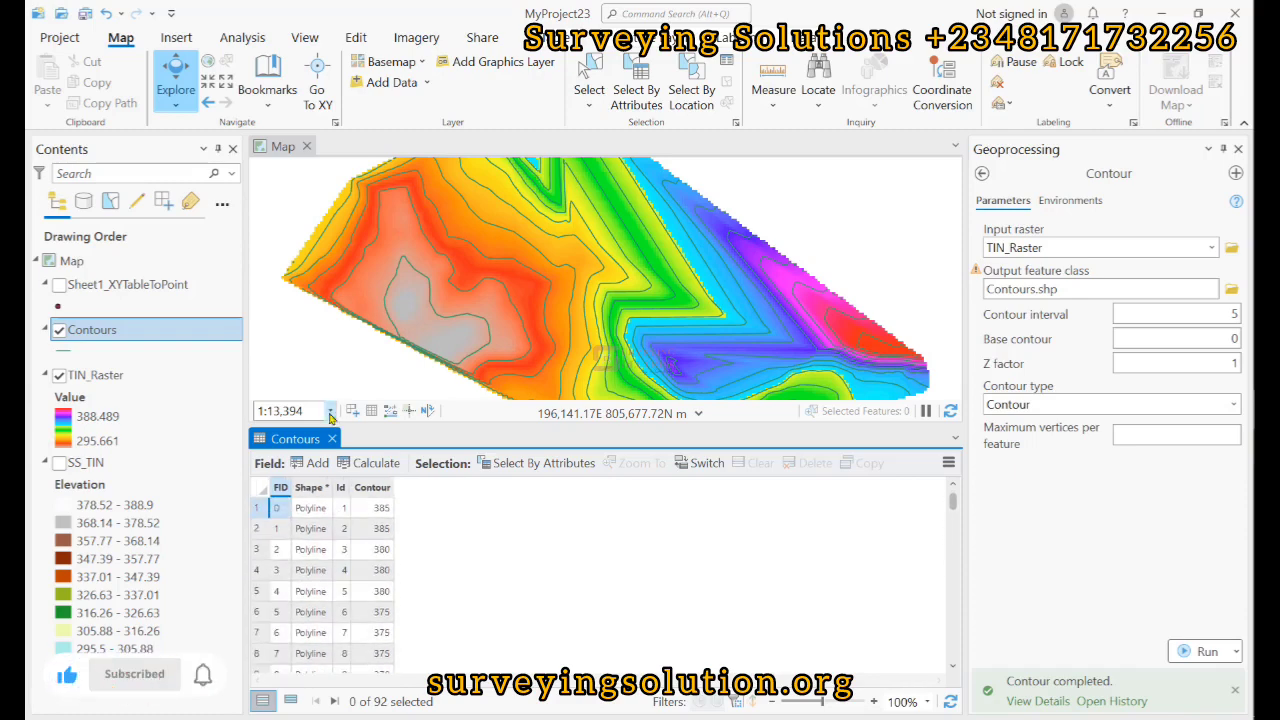
click(331, 439)
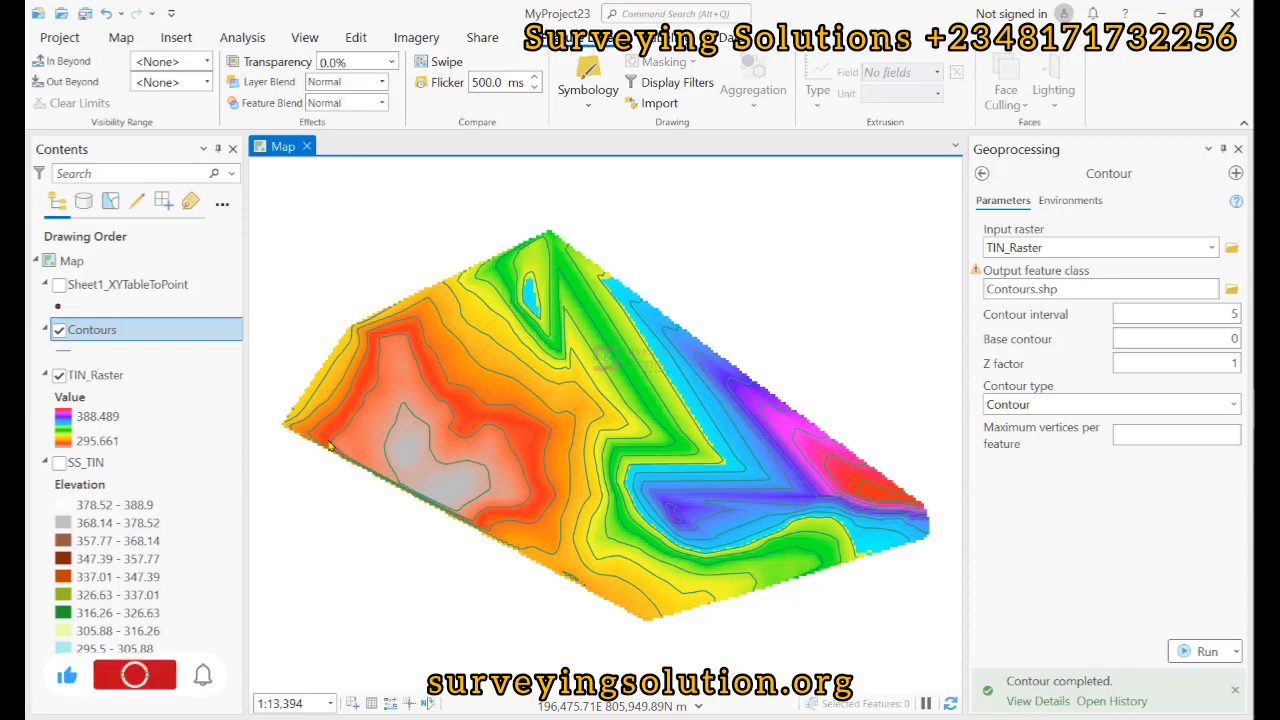
Step: Briefly show the survey points over the map, hide them, and turn on SS_TIN
click(59, 285)
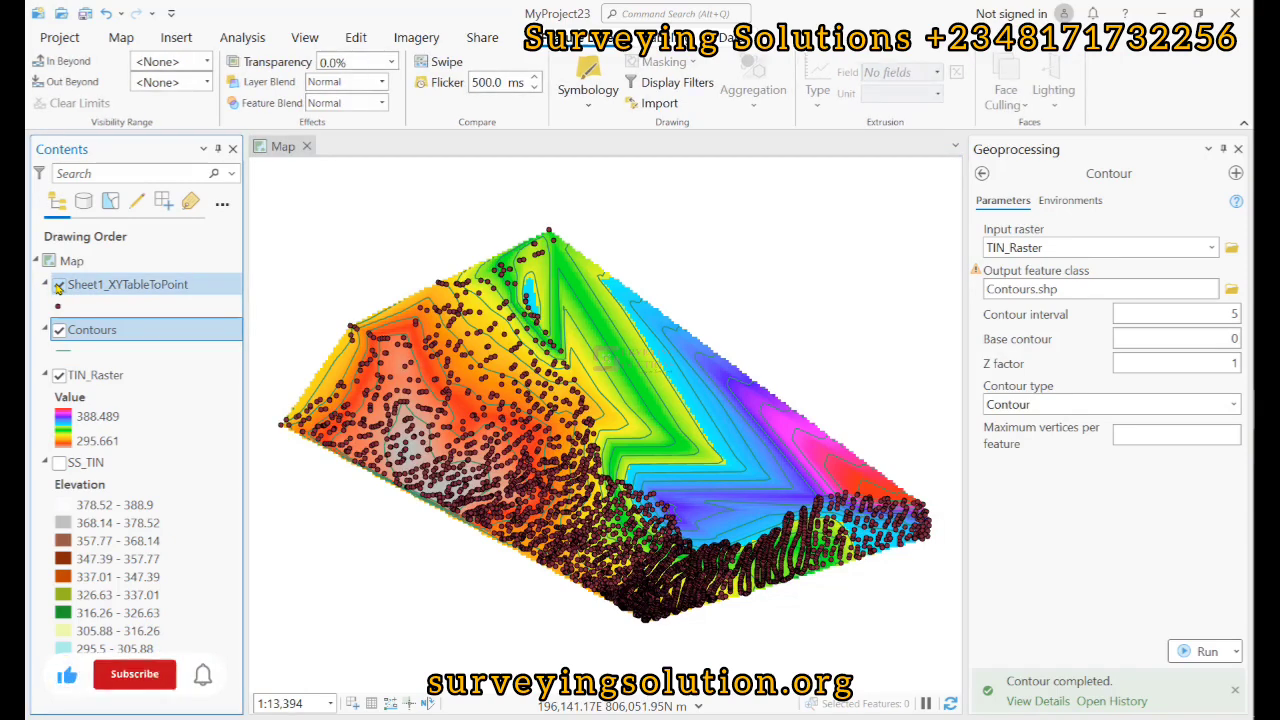
click(59, 285)
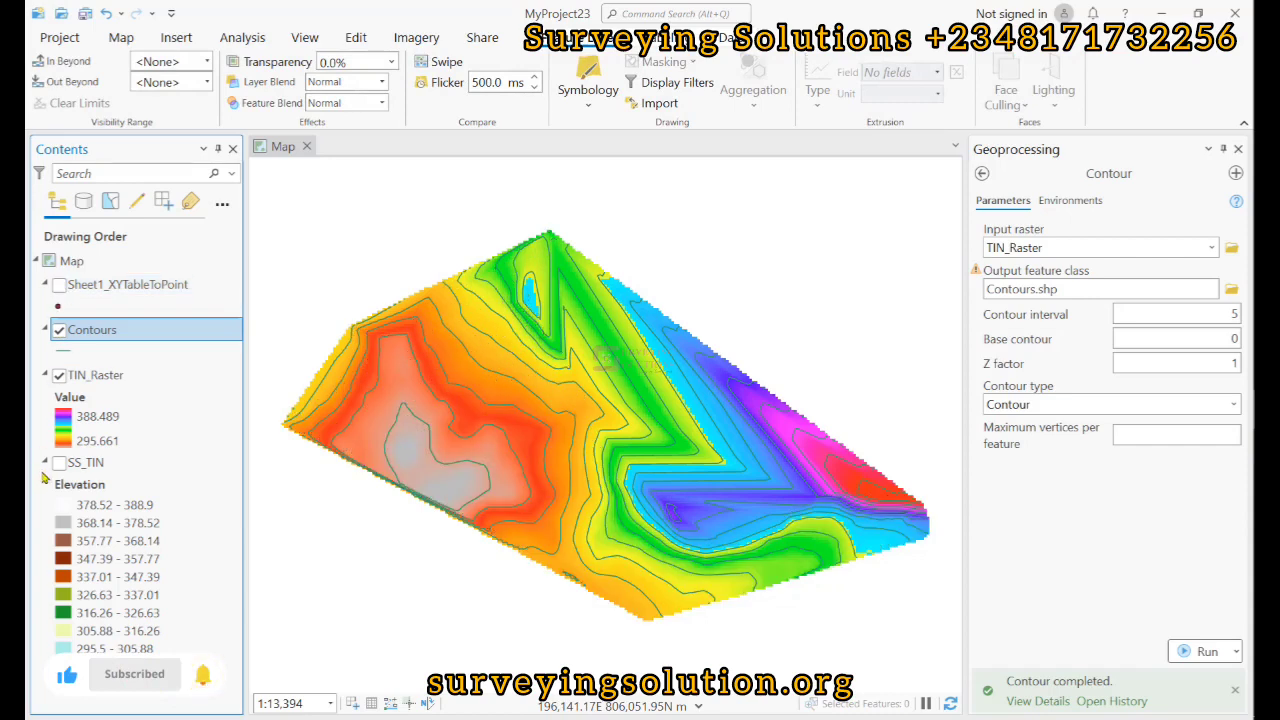
click(59, 463)
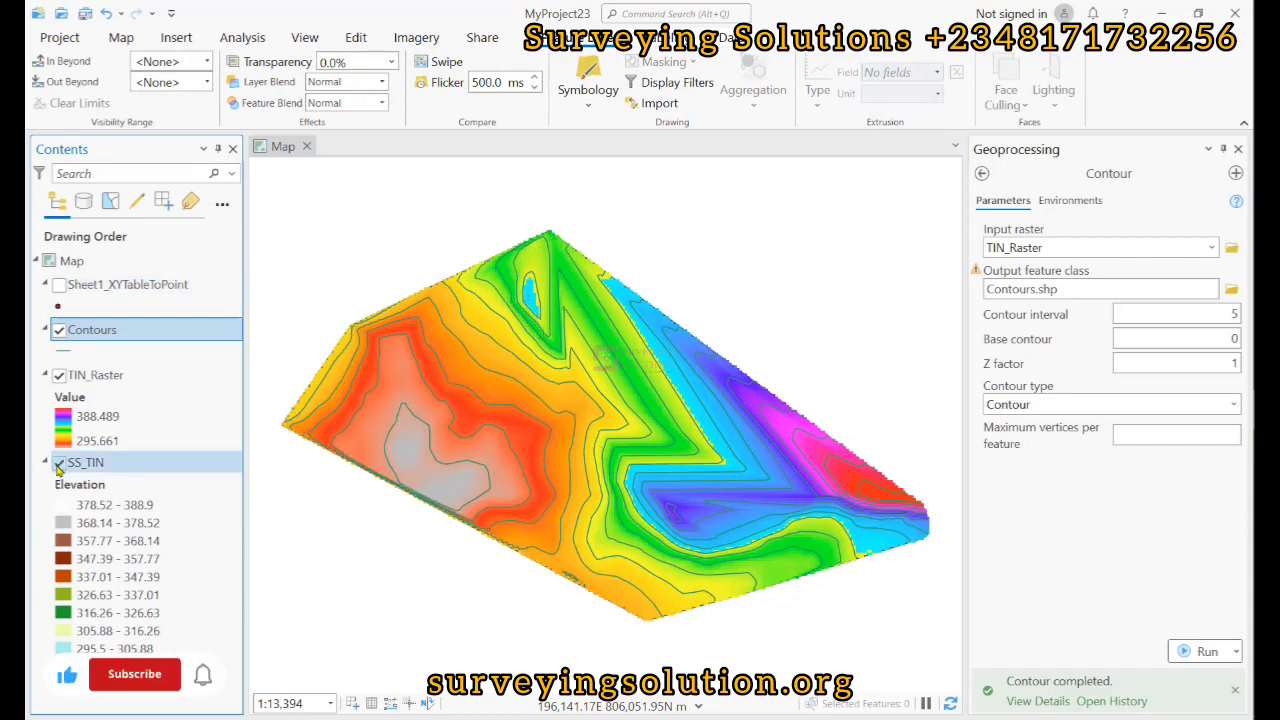